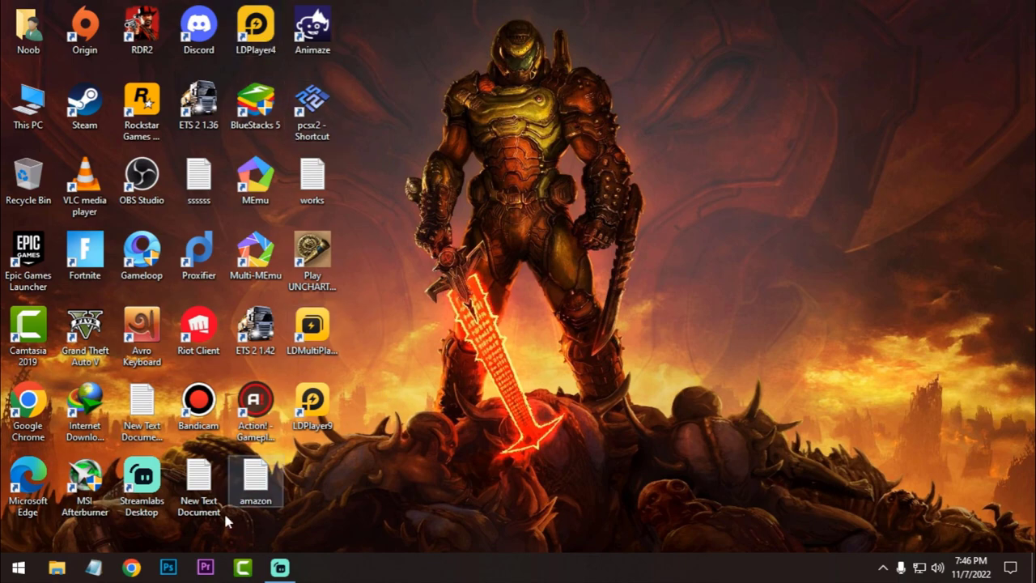
Open the LDPlayer website in Chrome and view the release notes of LDPlayer 9 version 9.0.27 on the Updates page
click(130, 566)
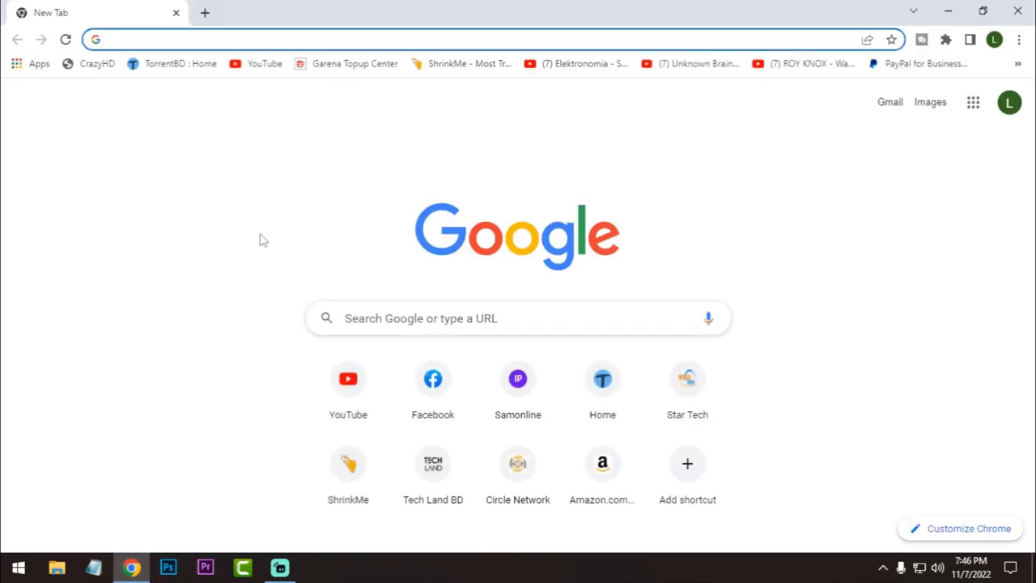
text(ld)
key(Return)
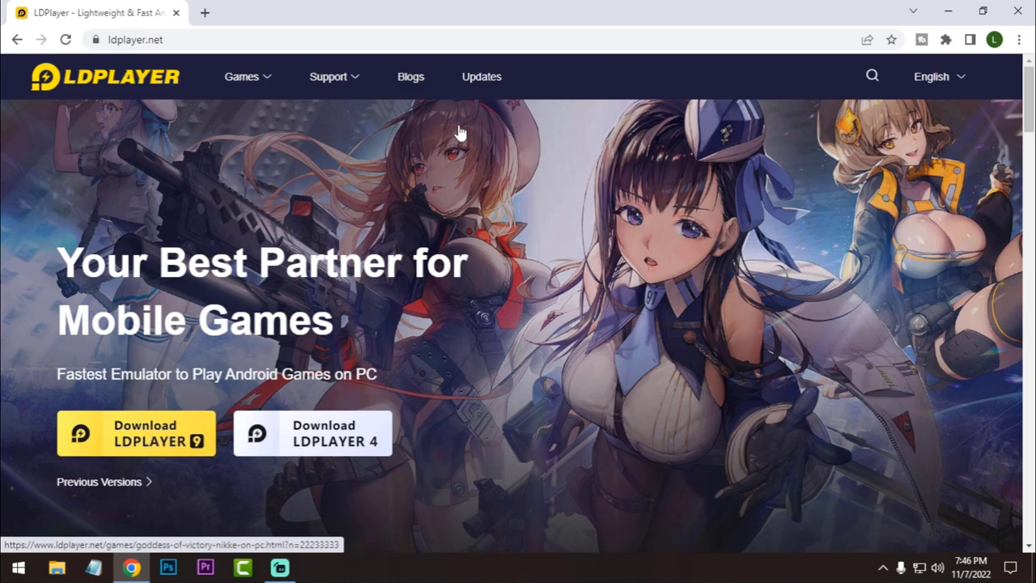
click(482, 81)
scroll(511, 275, down, 3)
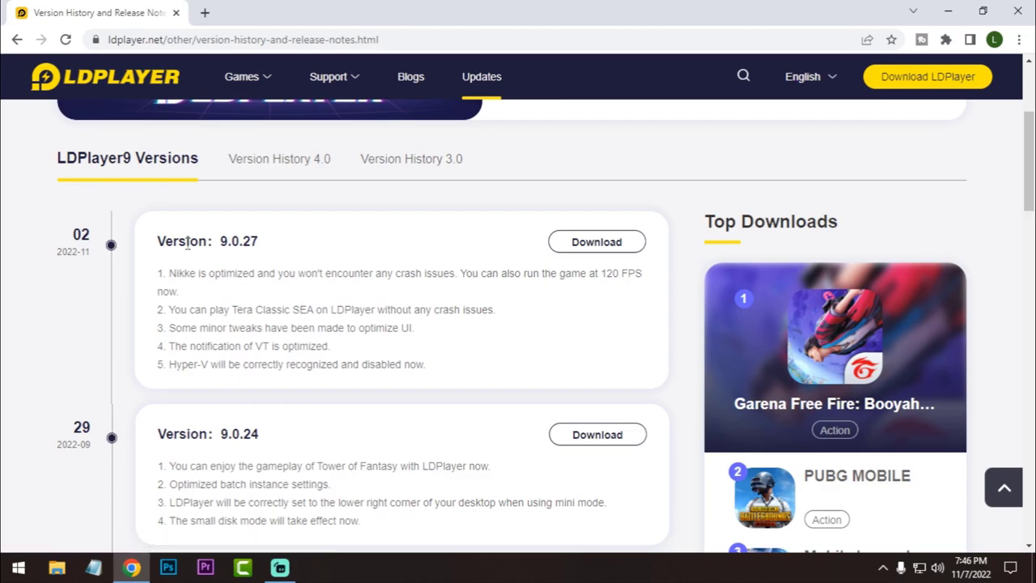
drag(154, 242, 552, 251)
click(304, 250)
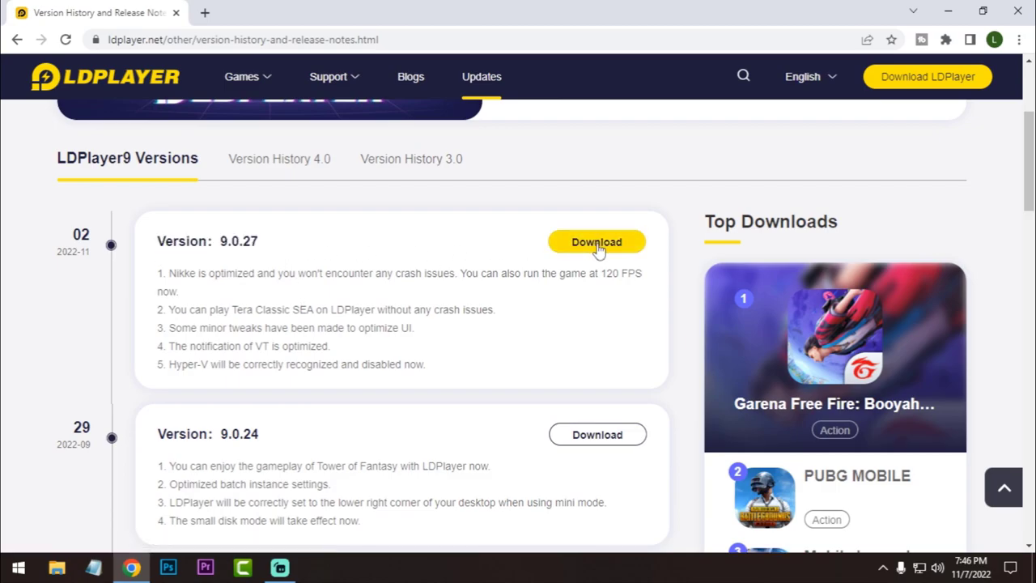
Return to the desktop, refresh it and launch LDPlayer9
key(super+d)
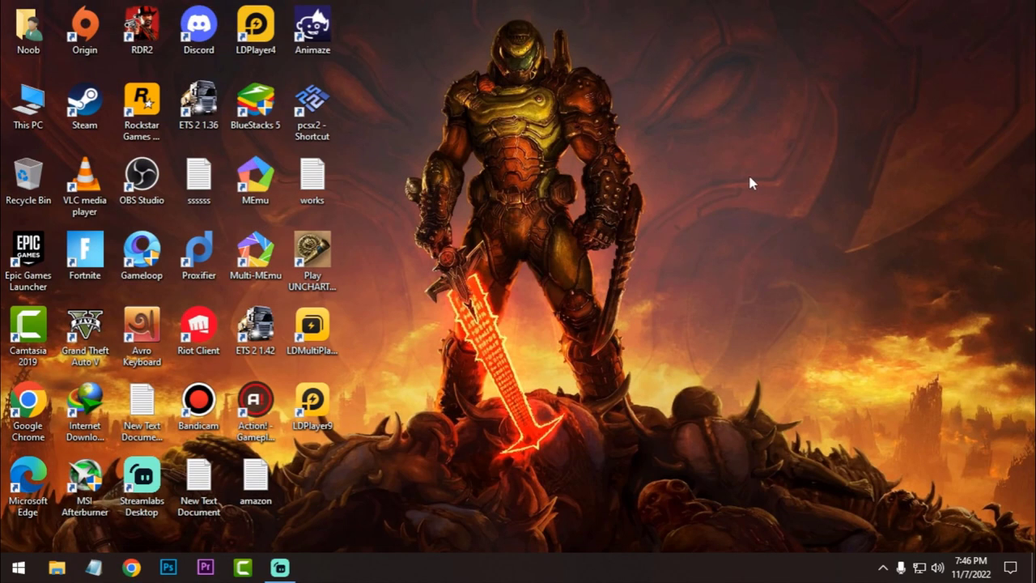
right_click(475, 125)
click(526, 173)
double_click(320, 406)
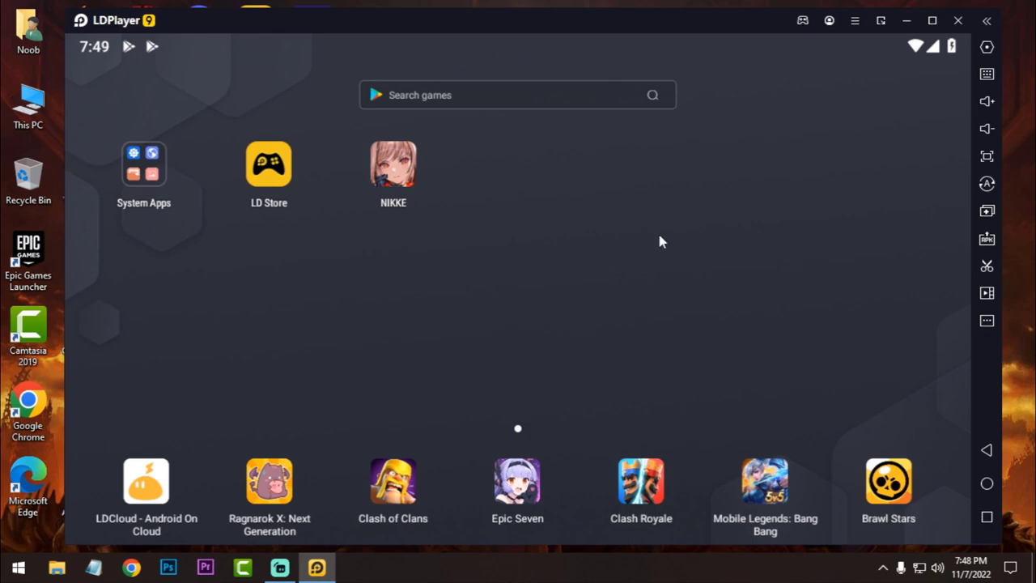
Open the emulator's settings and choose the 1280x720 (dpi 240) tablet mode resolution
click(855, 21)
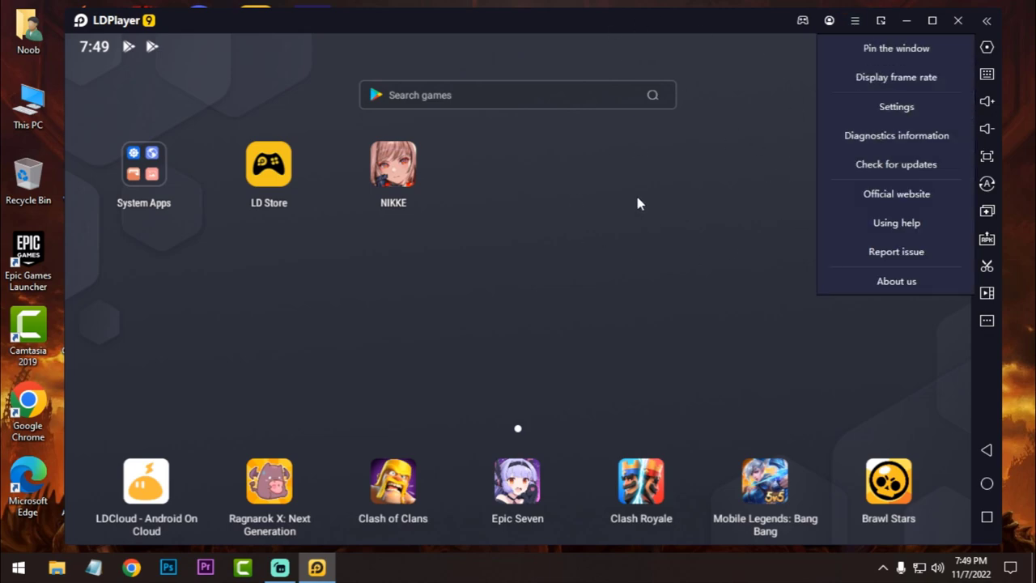
click(888, 108)
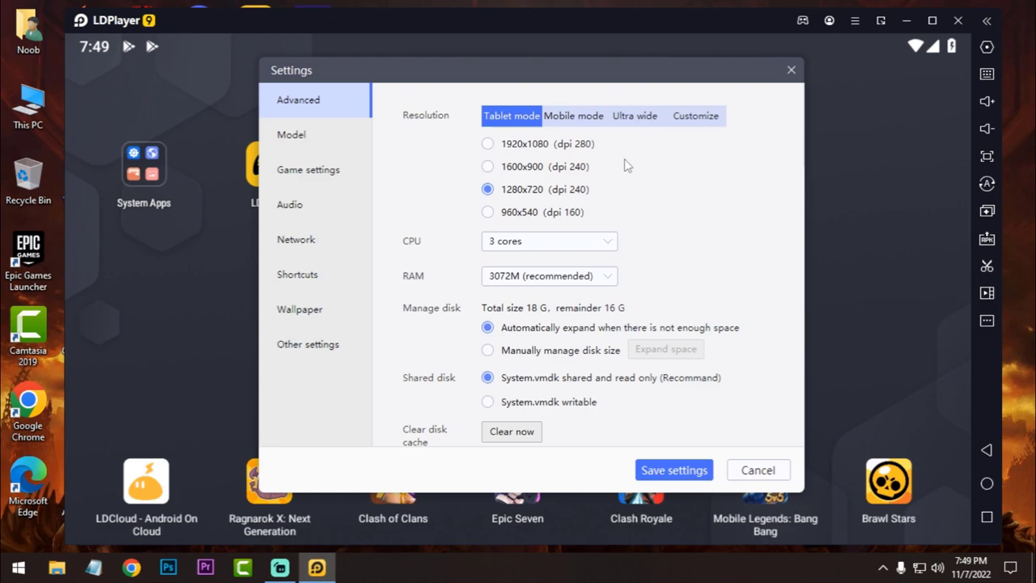
click(487, 144)
click(488, 191)
Set the emulator's CPU allocation to 3 cores
click(579, 243)
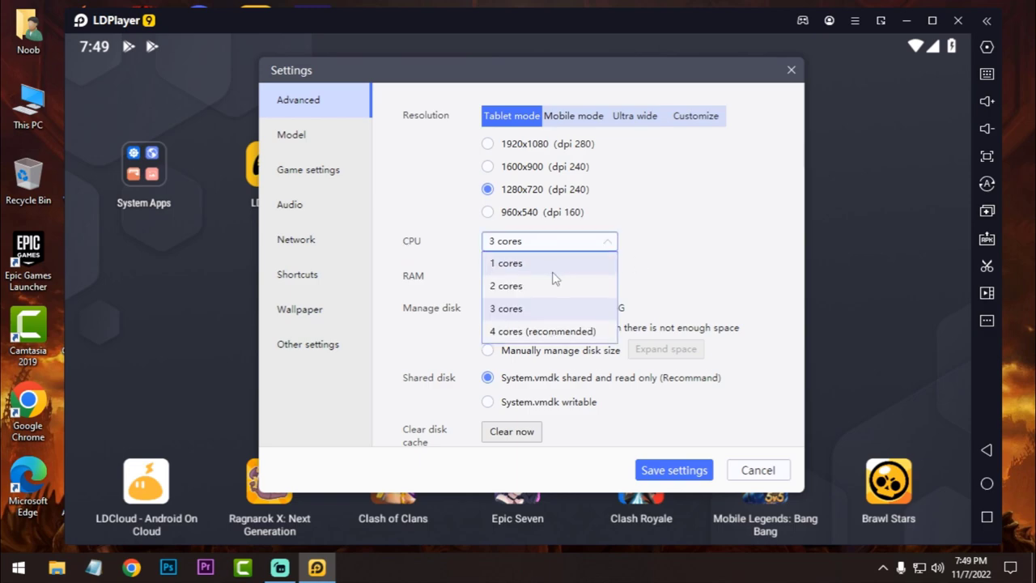
click(555, 285)
click(576, 247)
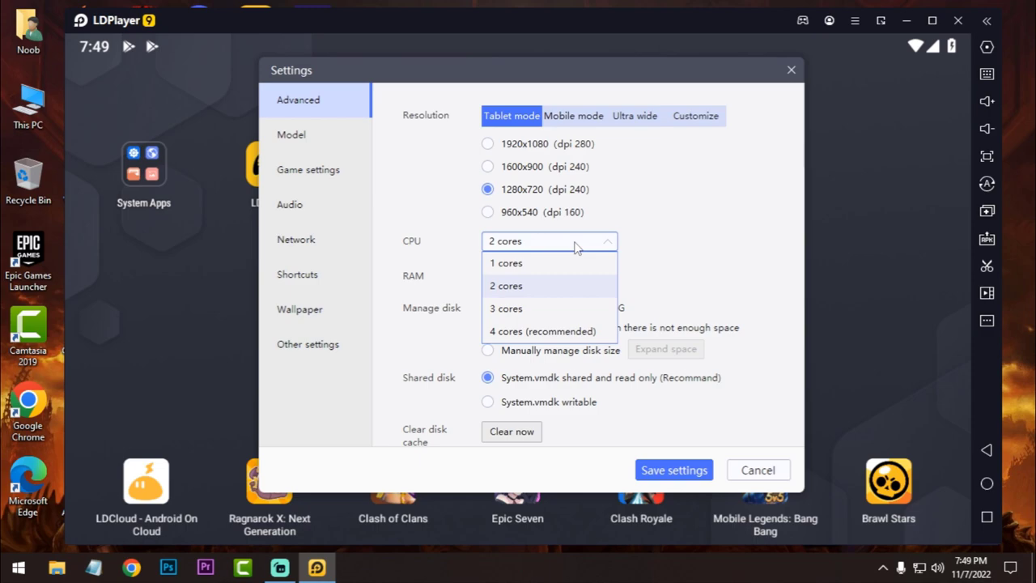
click(527, 309)
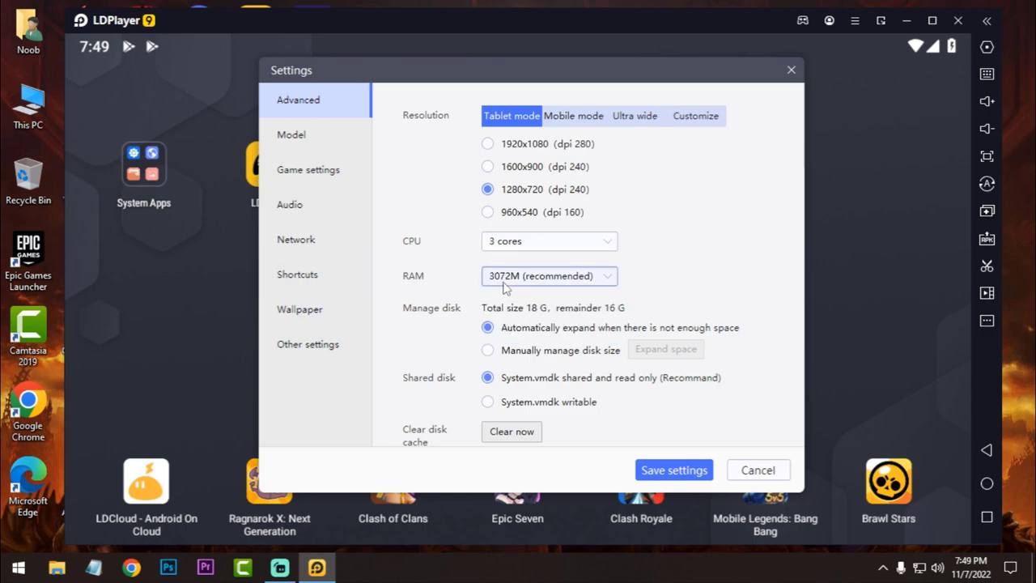
Try RAM allocations of 4096M and 2048M for the emulator
click(606, 279)
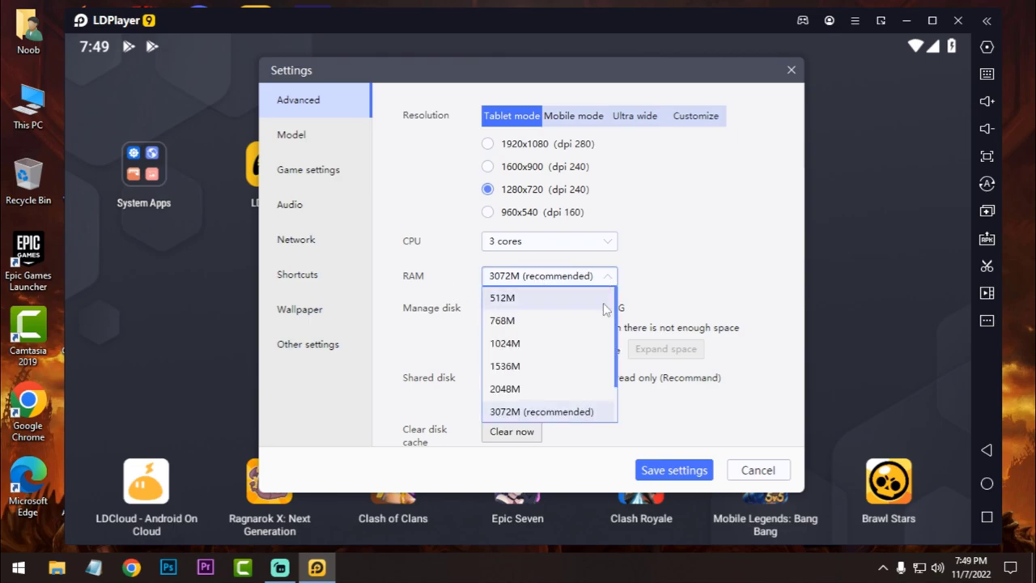
scroll(599, 356, down, 2)
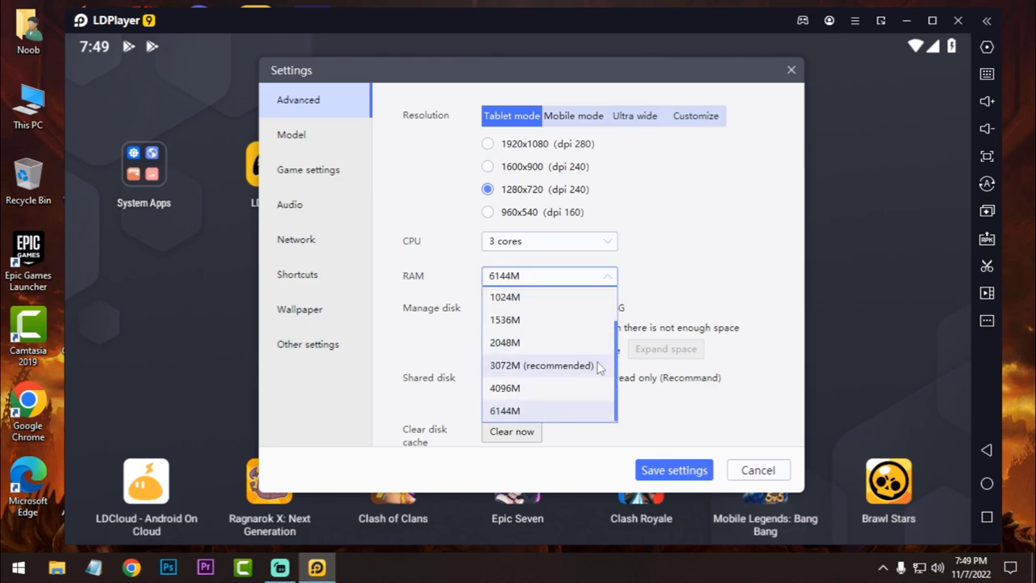
click(522, 389)
click(613, 284)
scroll(580, 394, down, 2)
click(511, 342)
click(558, 285)
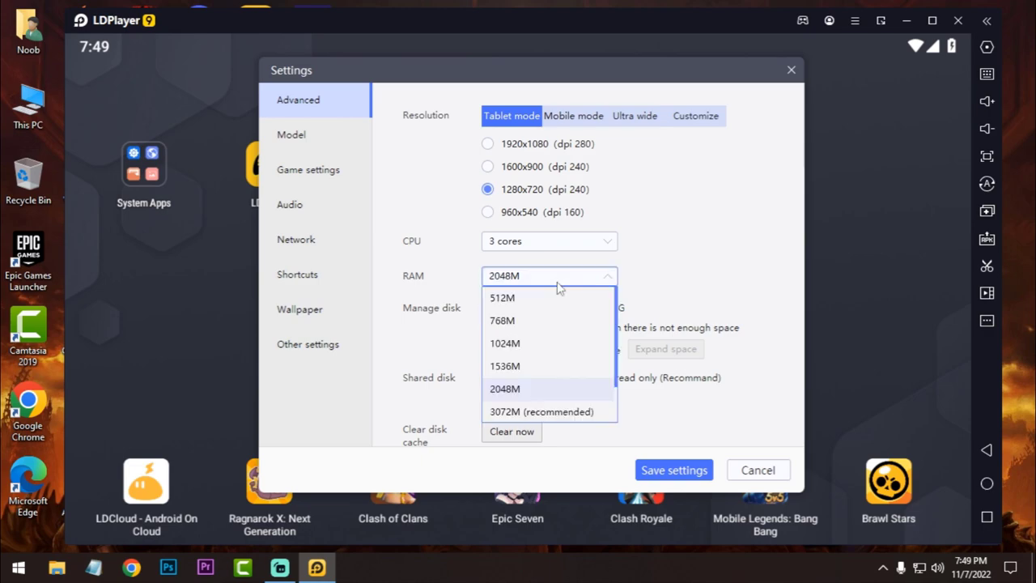
scroll(595, 380, down, 2)
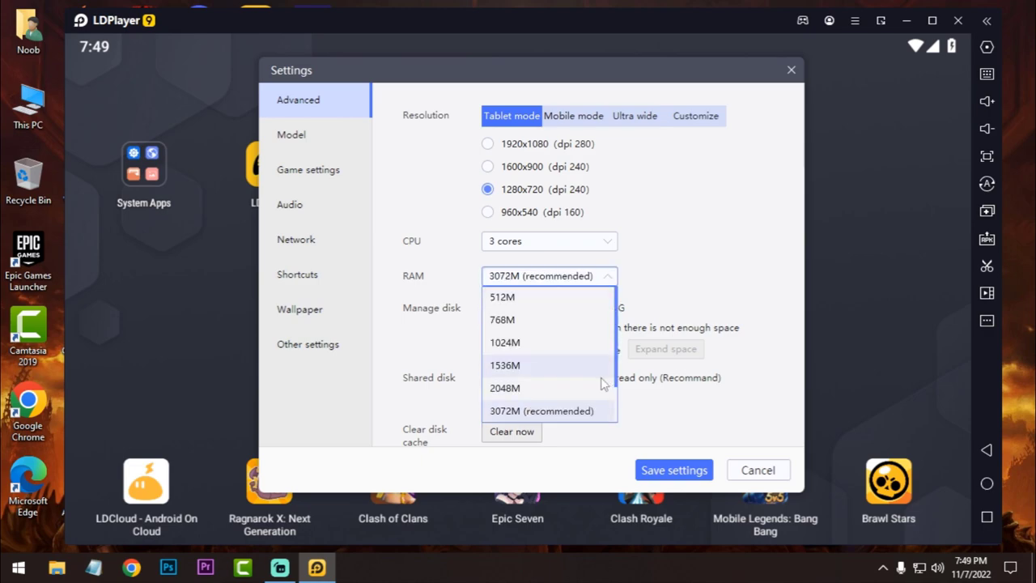
scroll(586, 383, down, 1)
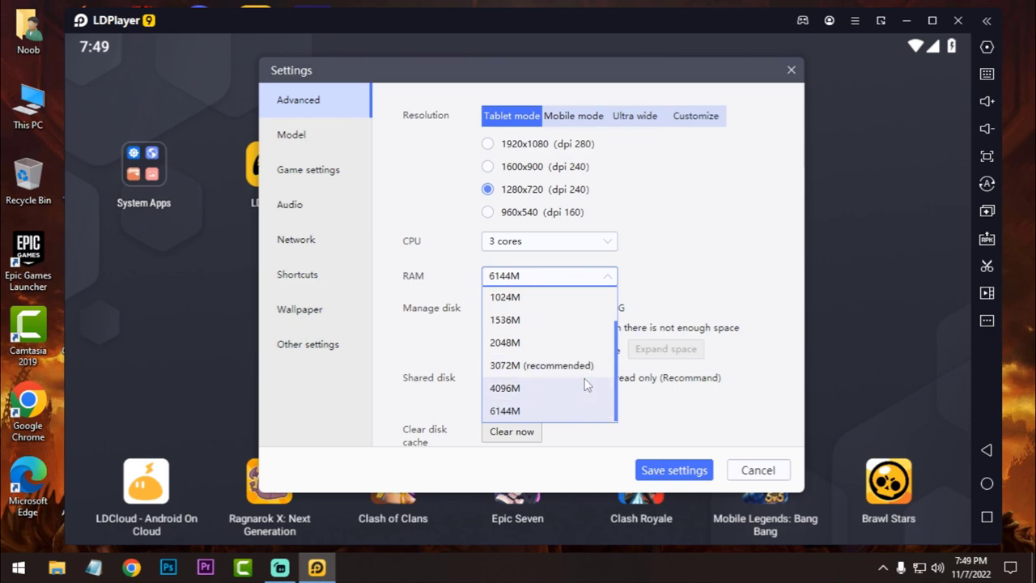
click(536, 389)
Set the emulator's RAM allocation to 3072M (recommended)
click(572, 283)
scroll(534, 380, down, 1)
click(551, 365)
Set the emulated device to Asus ROG Phone II from the 120 FPS models and dismiss the install notification
click(290, 137)
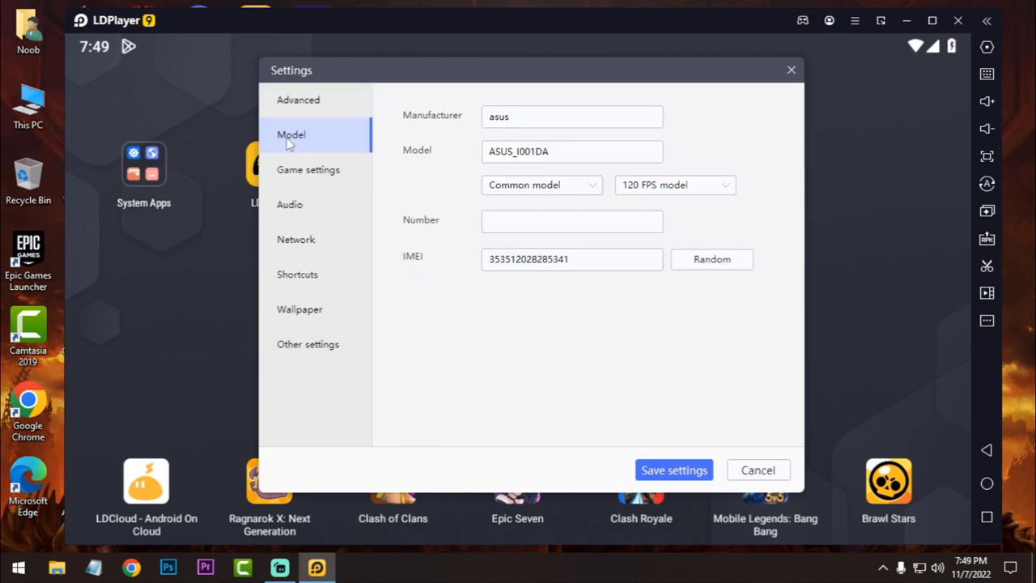
click(678, 186)
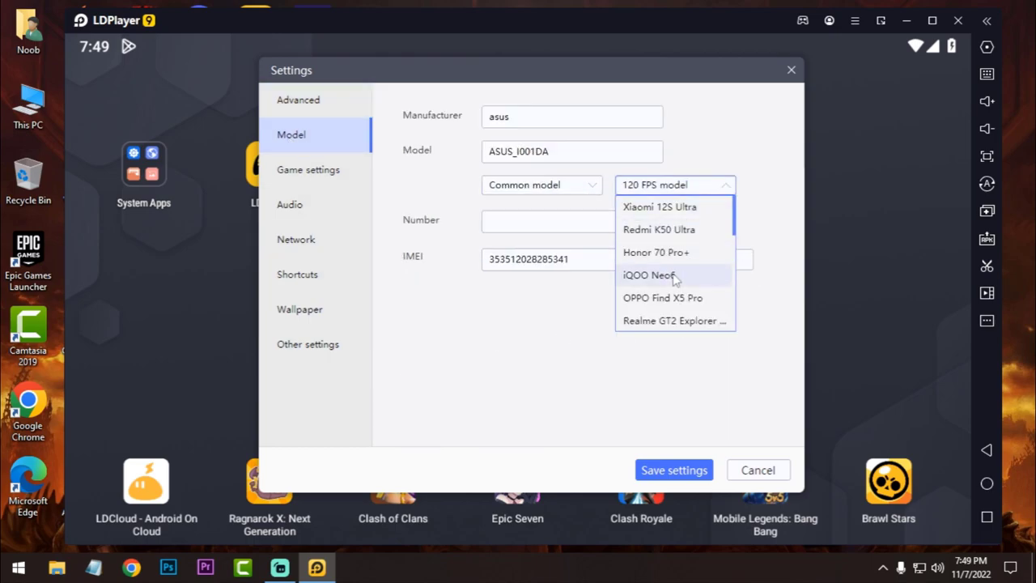
click(569, 354)
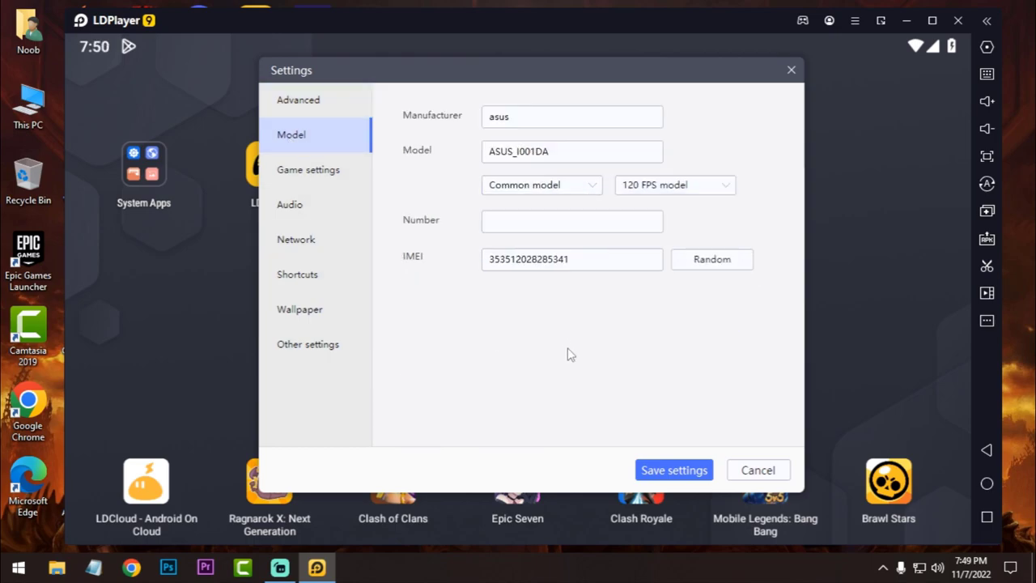
click(678, 185)
click(660, 252)
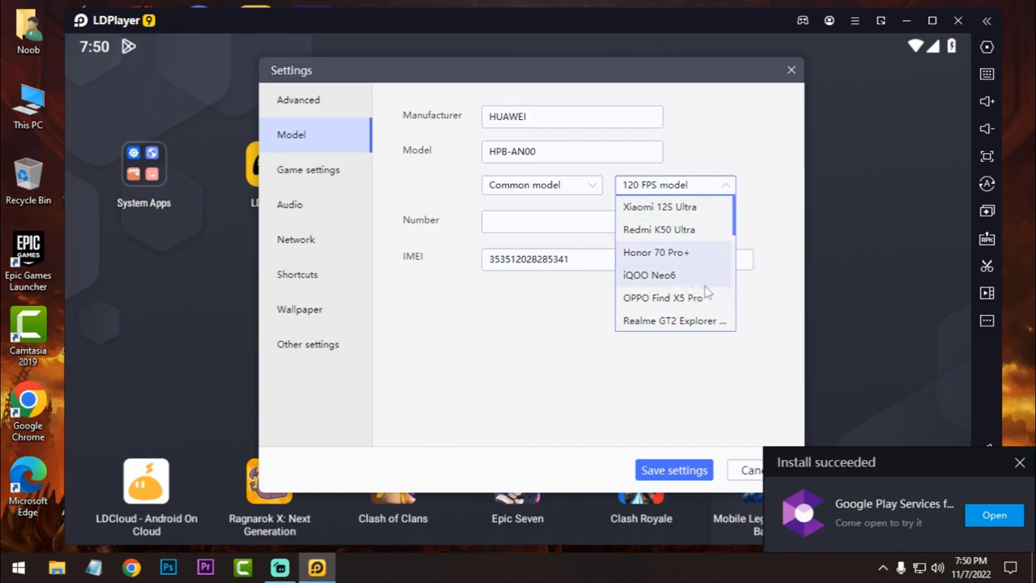
scroll(696, 291, down, 5)
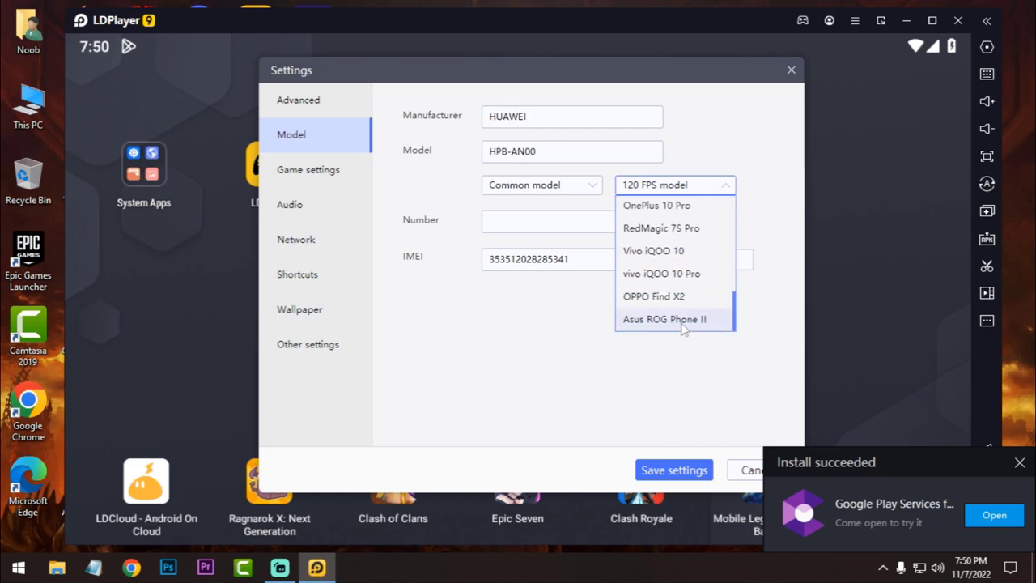
click(684, 321)
click(1019, 462)
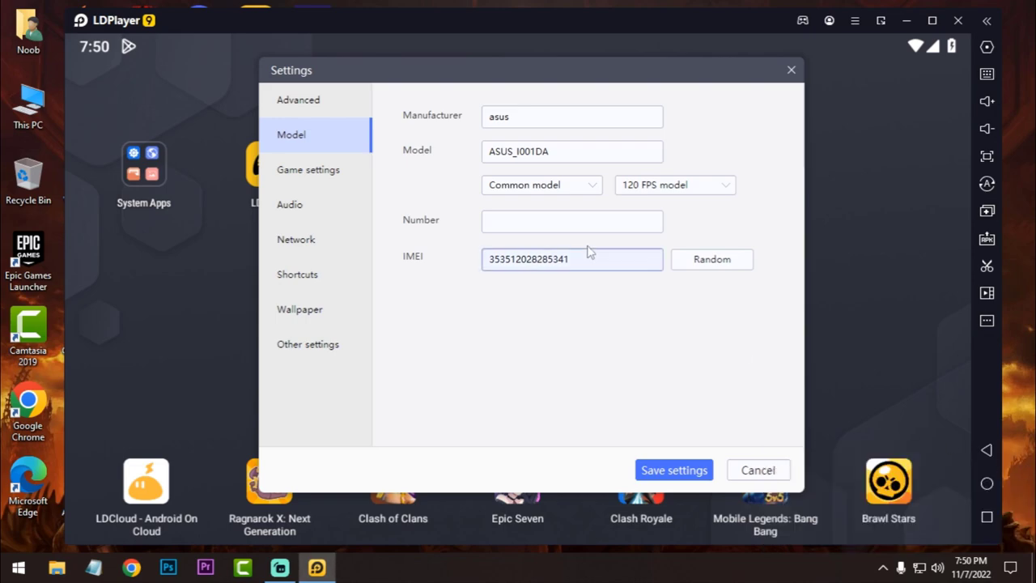
drag(583, 155, 389, 146)
click(501, 308)
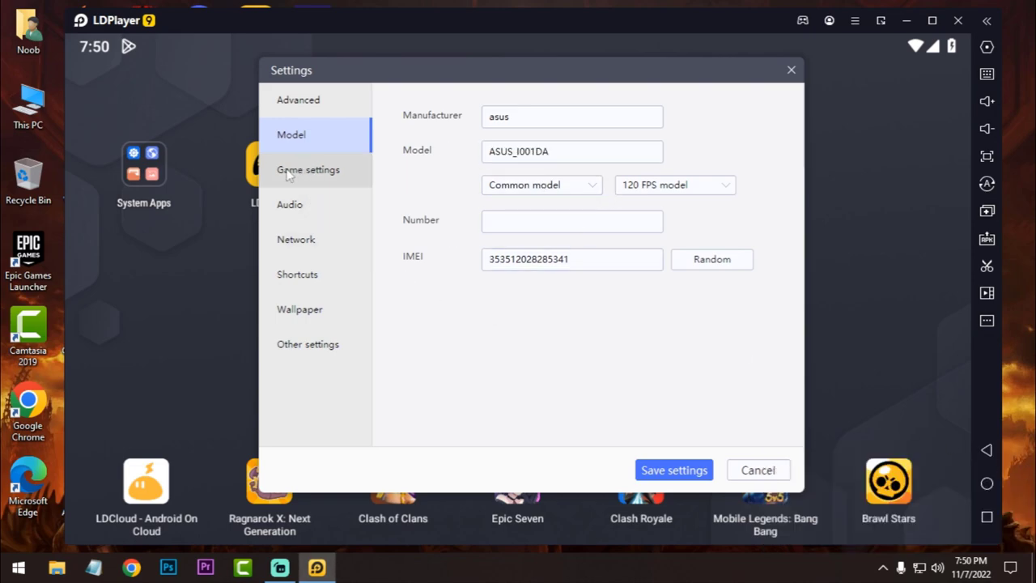
Keep the game frame rate at 120 FPS with high frame rate enabled, and save the settings
click(308, 174)
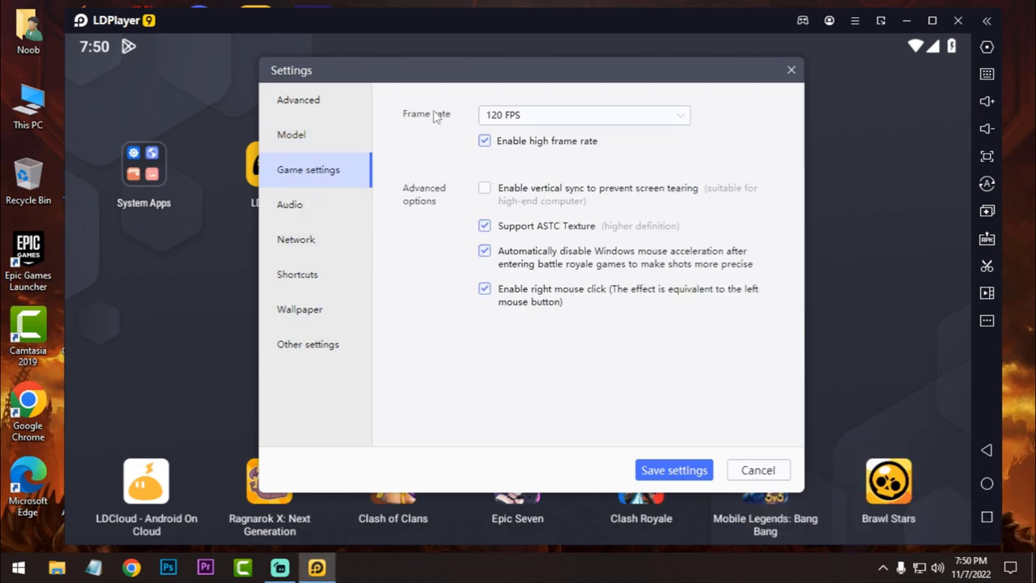
click(671, 119)
click(671, 121)
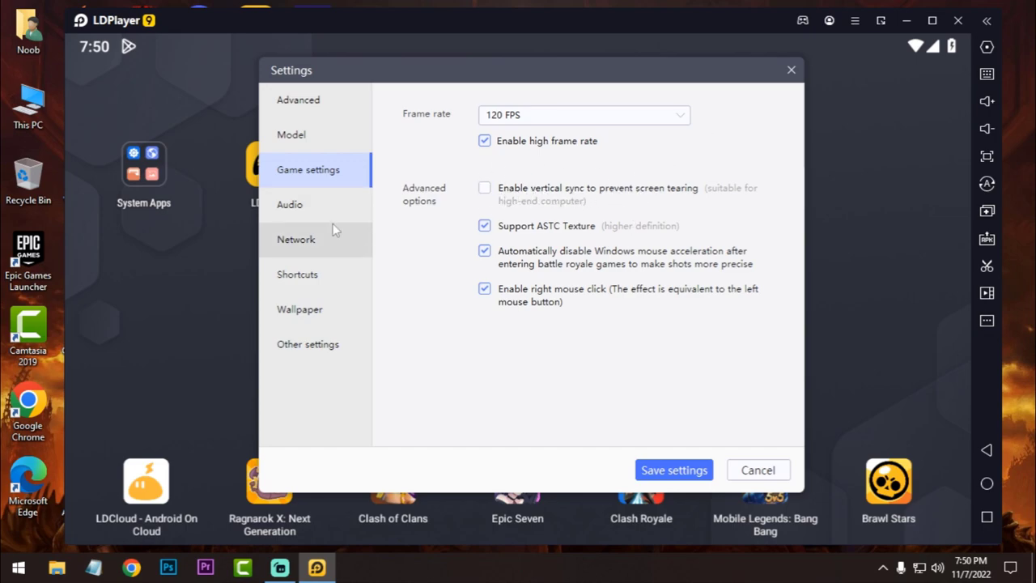
click(684, 476)
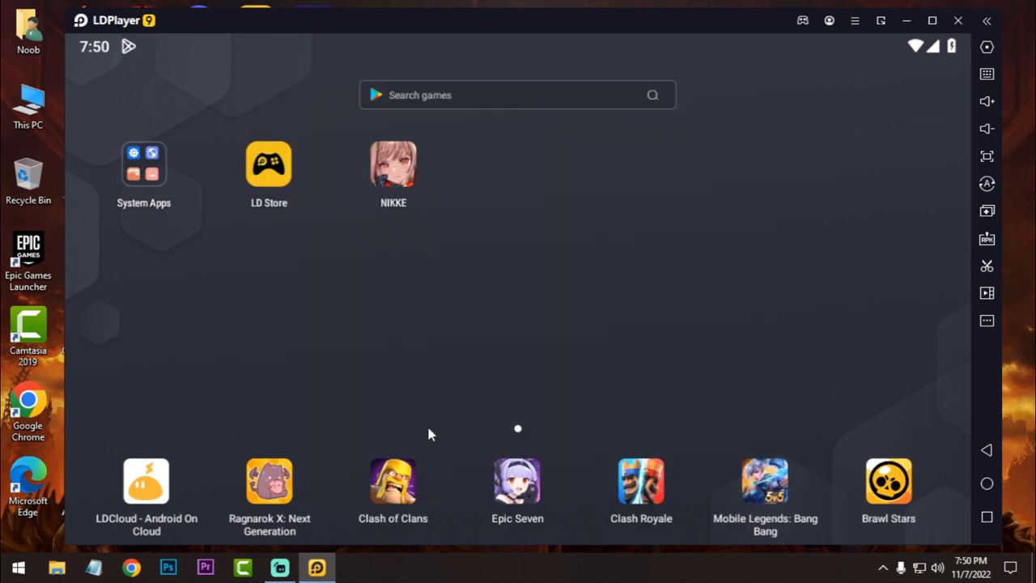
Open the Play Store from the system apps and search for "arena of valor"
click(141, 171)
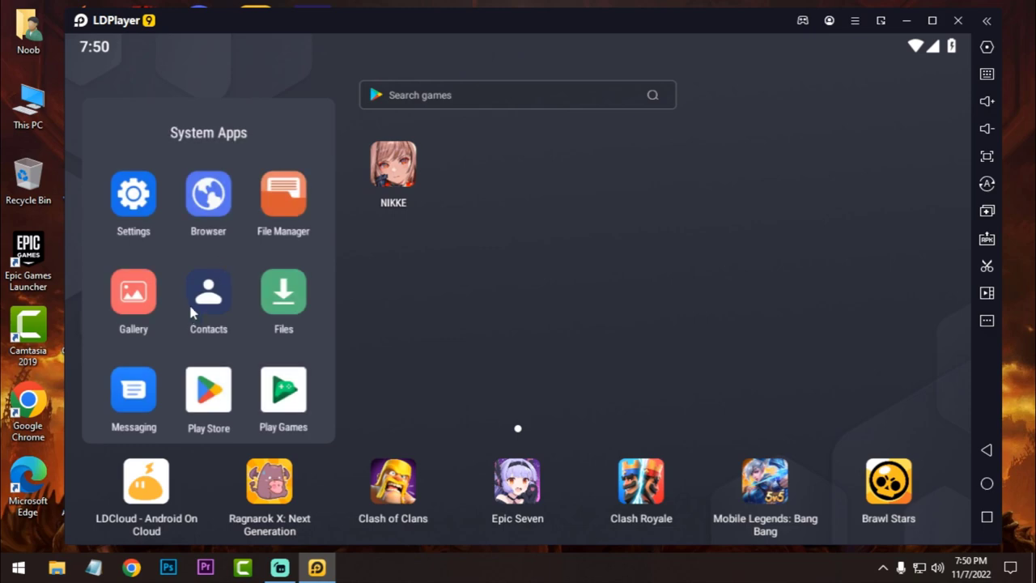
click(221, 395)
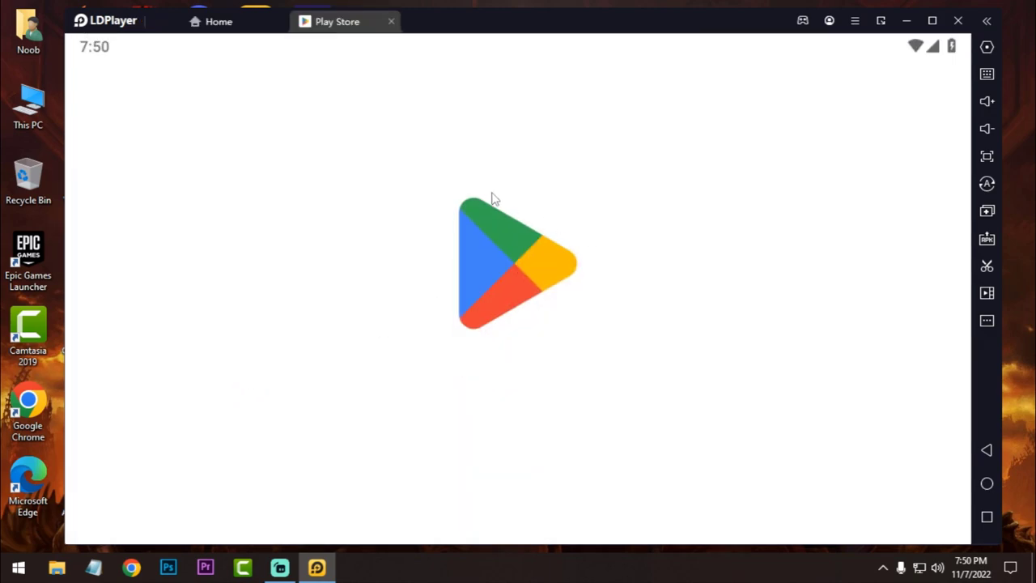
click(463, 96)
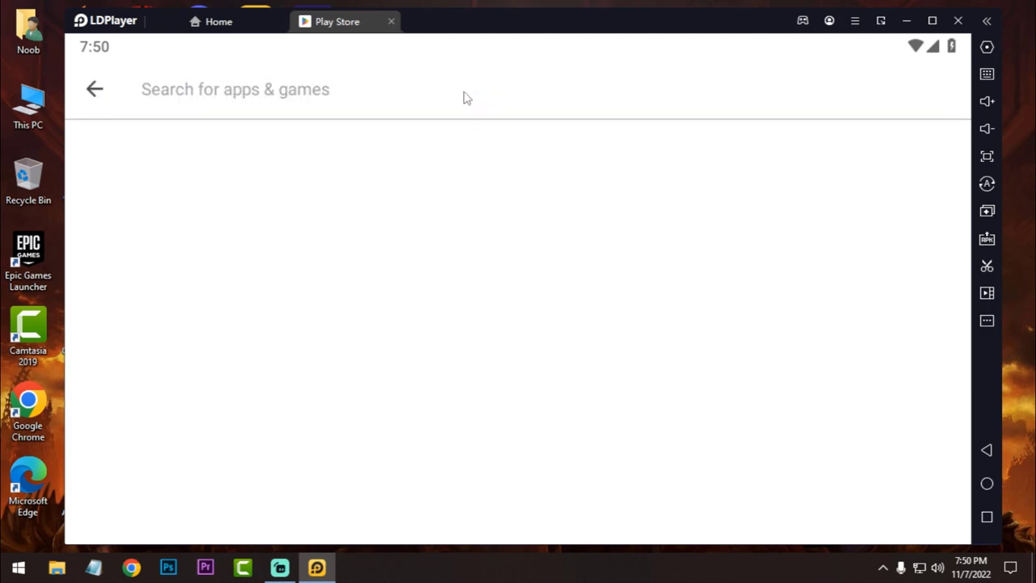
text(arena of)
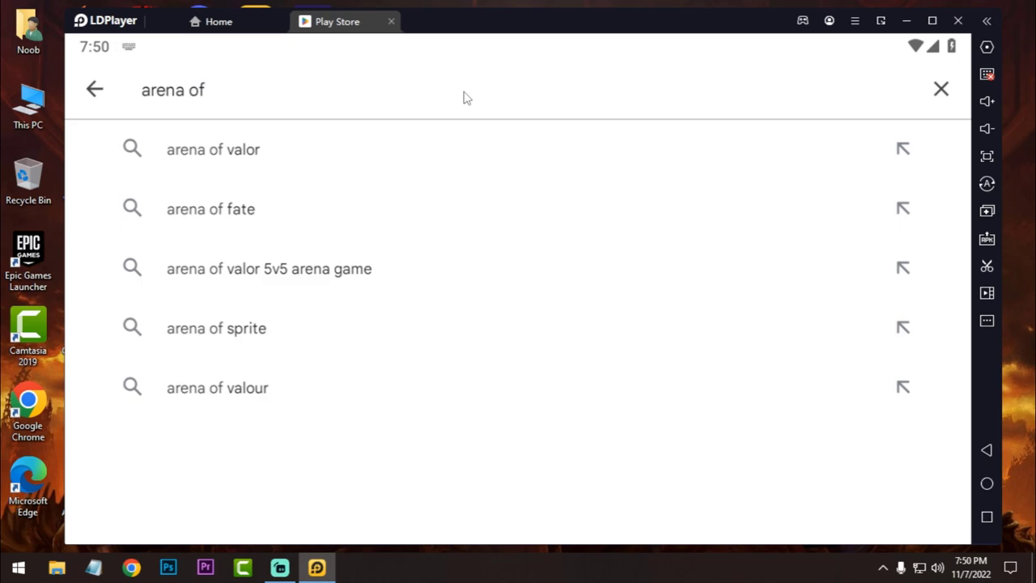
click(324, 154)
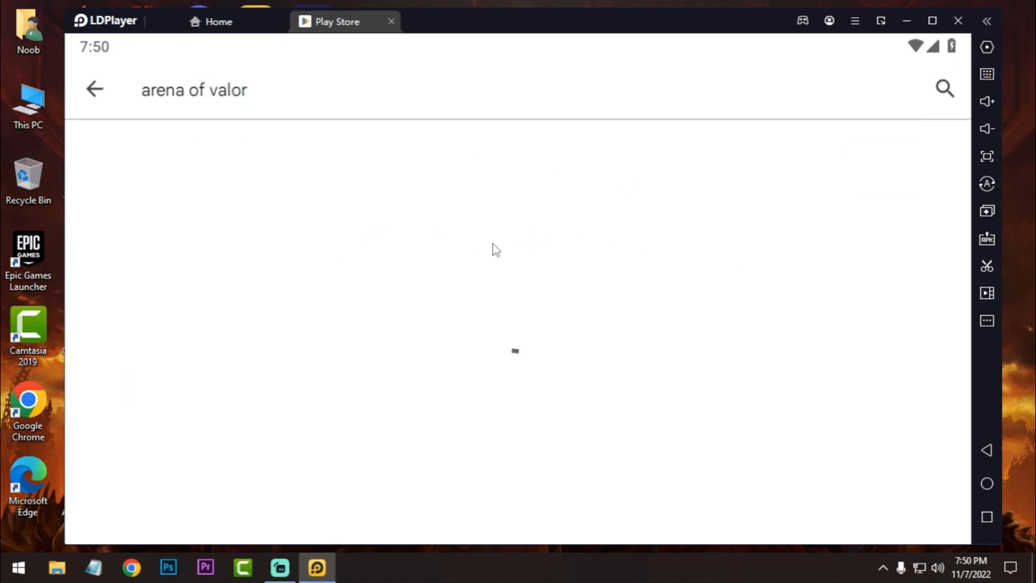
Install Arena of Valor, open its store page, and close the Play Store to return to the home screen
click(872, 181)
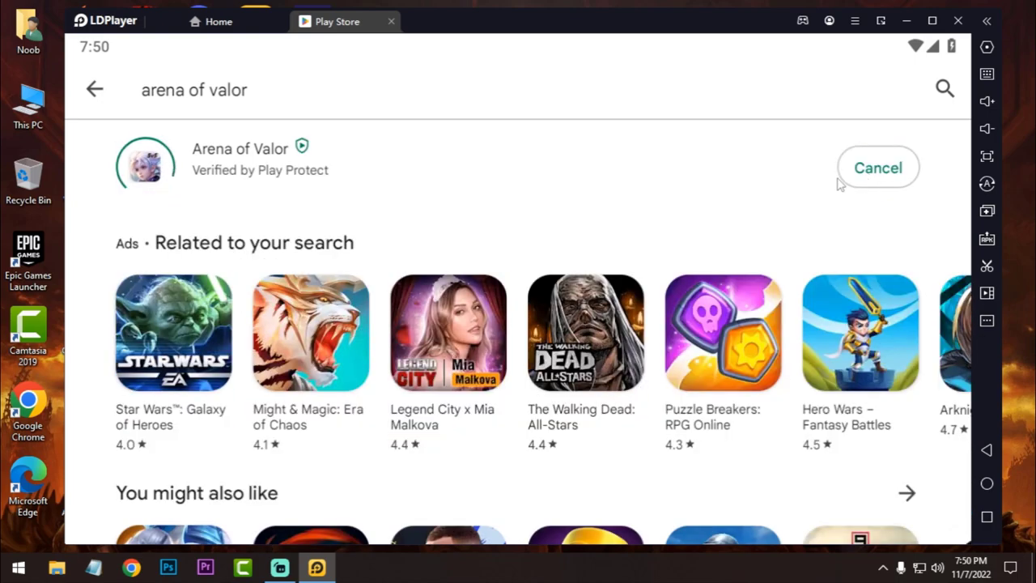
click(322, 175)
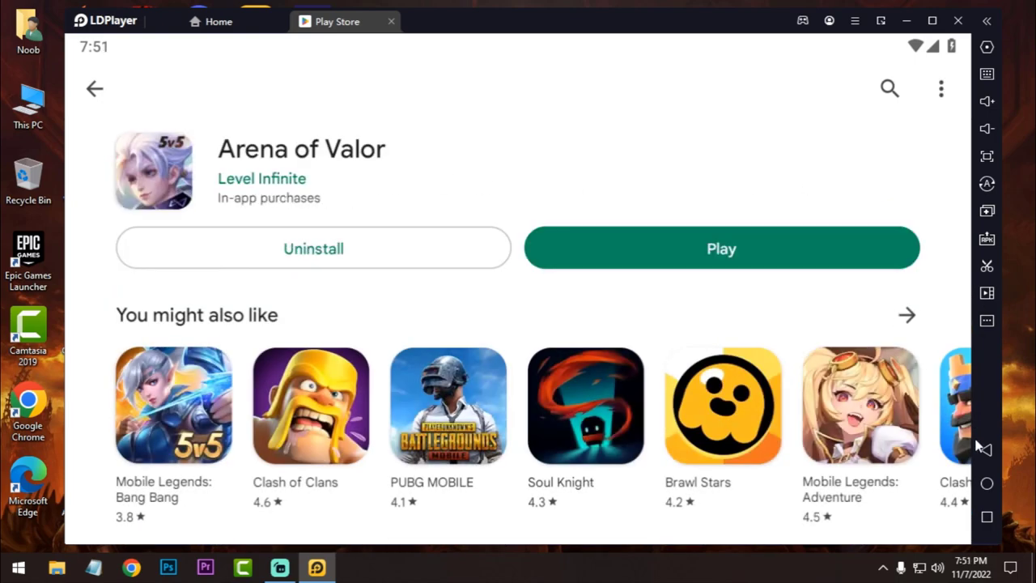
click(987, 517)
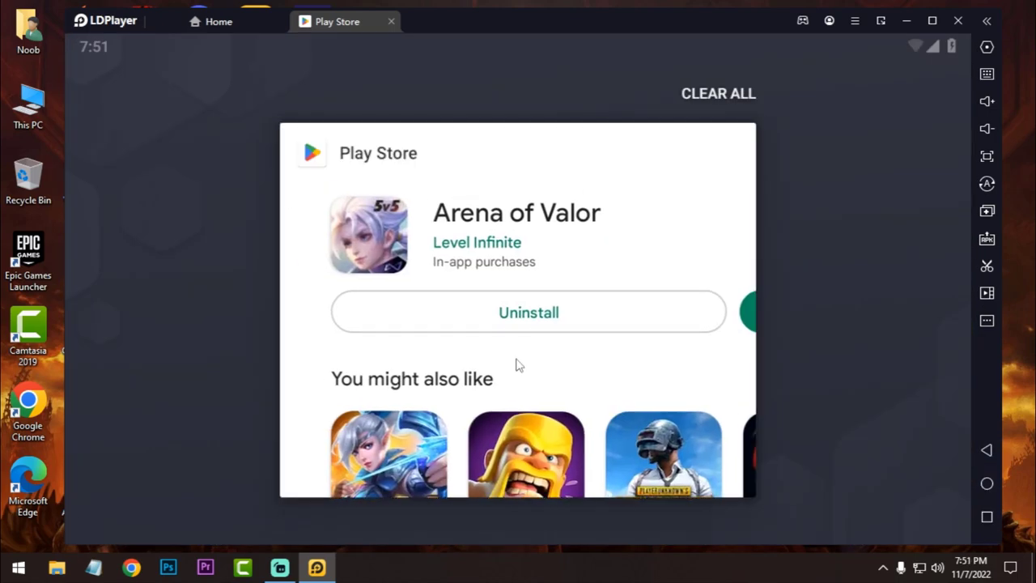
drag(515, 362, 929, 346)
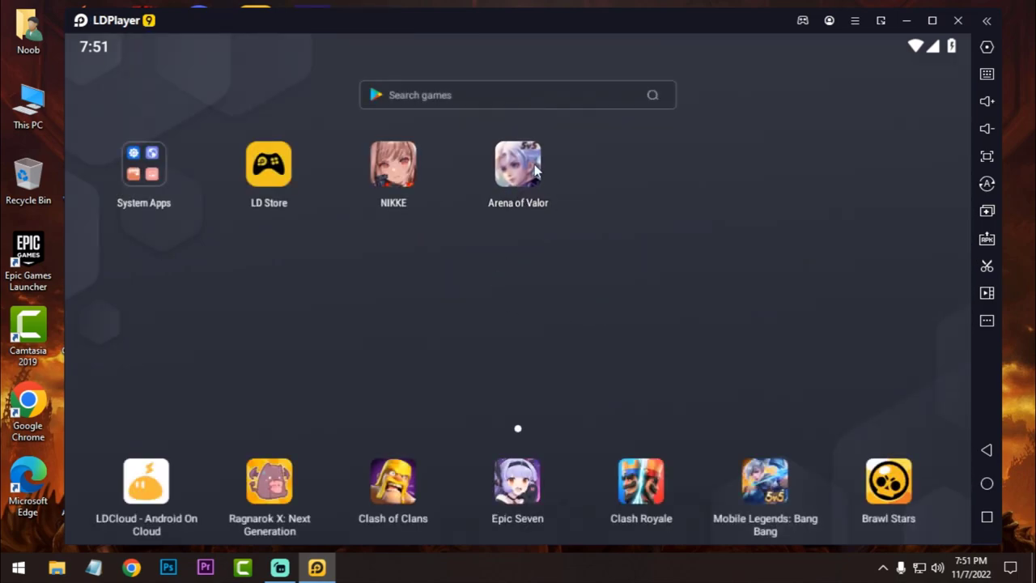
Launch Arena of Valor, dismiss the keymap tip, maximize the emulator window, and log in as a guest
click(532, 172)
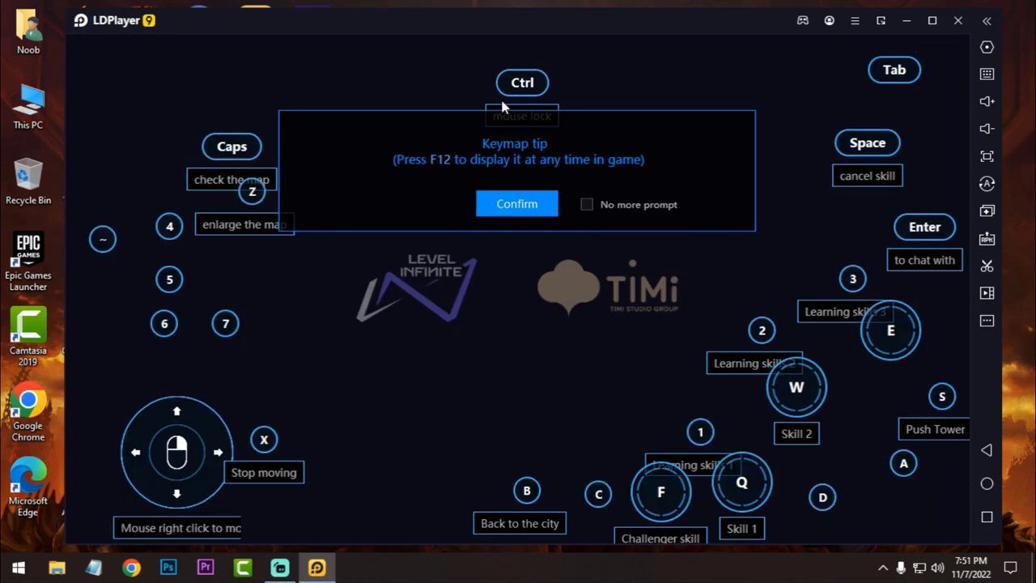
click(525, 210)
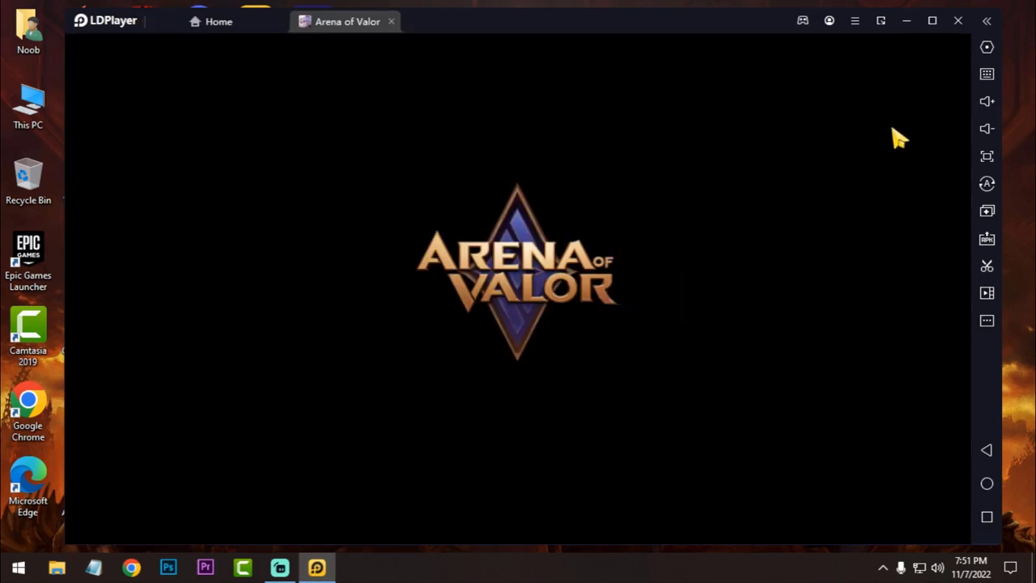
click(933, 21)
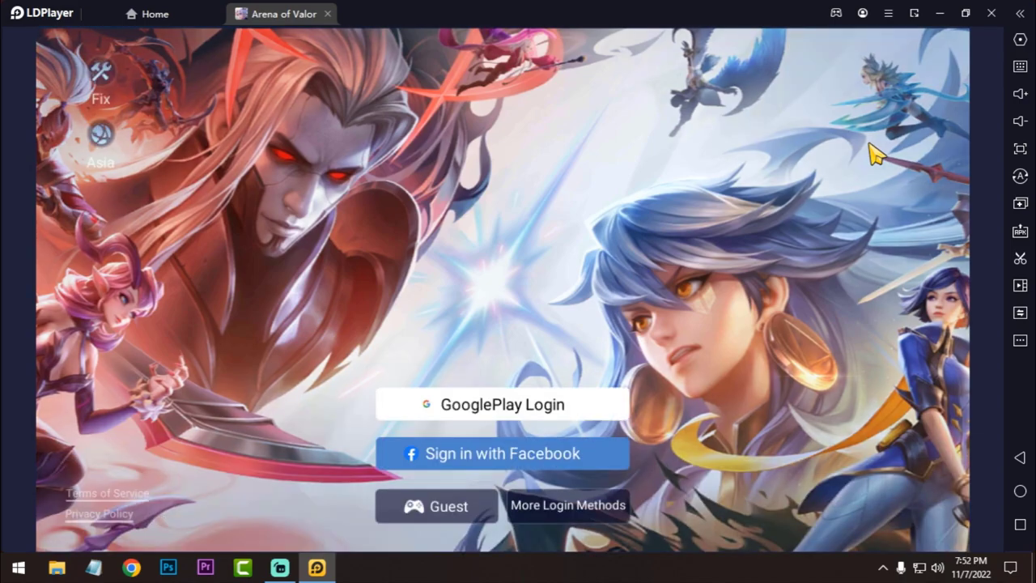
click(417, 517)
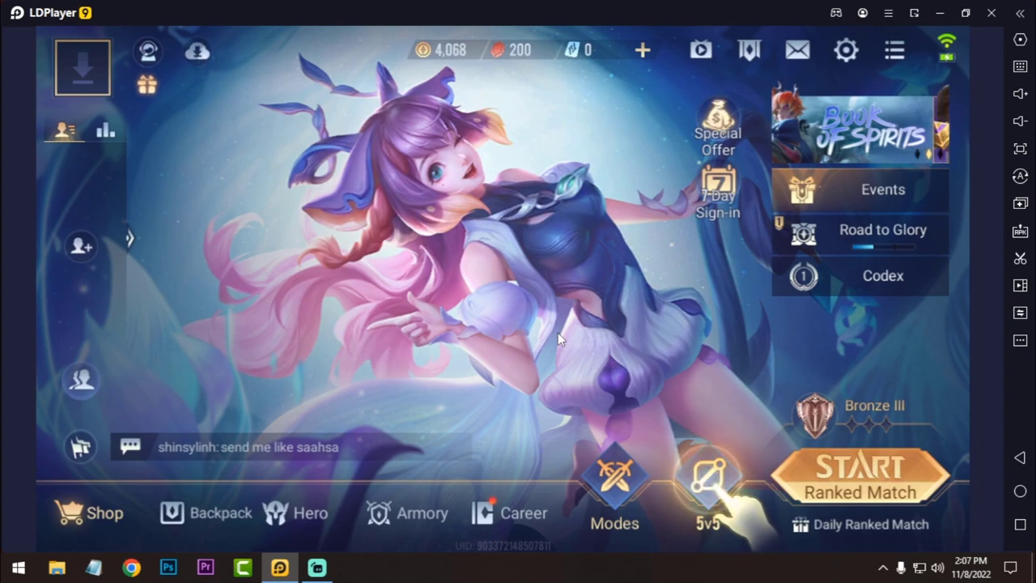
Enter Hero Training in the Training Camp through the game modes and dismiss the keymap tip
click(613, 488)
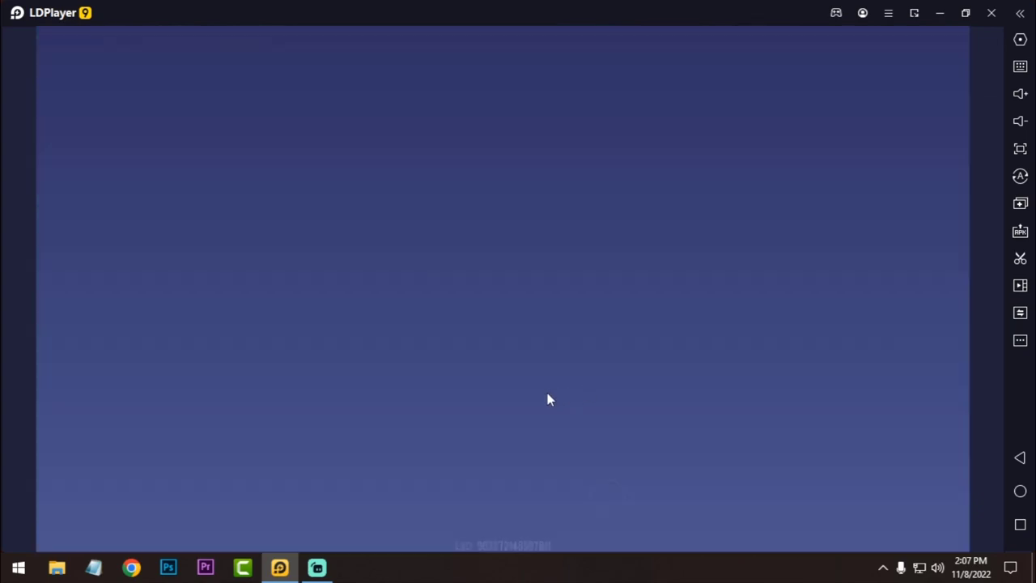
click(330, 365)
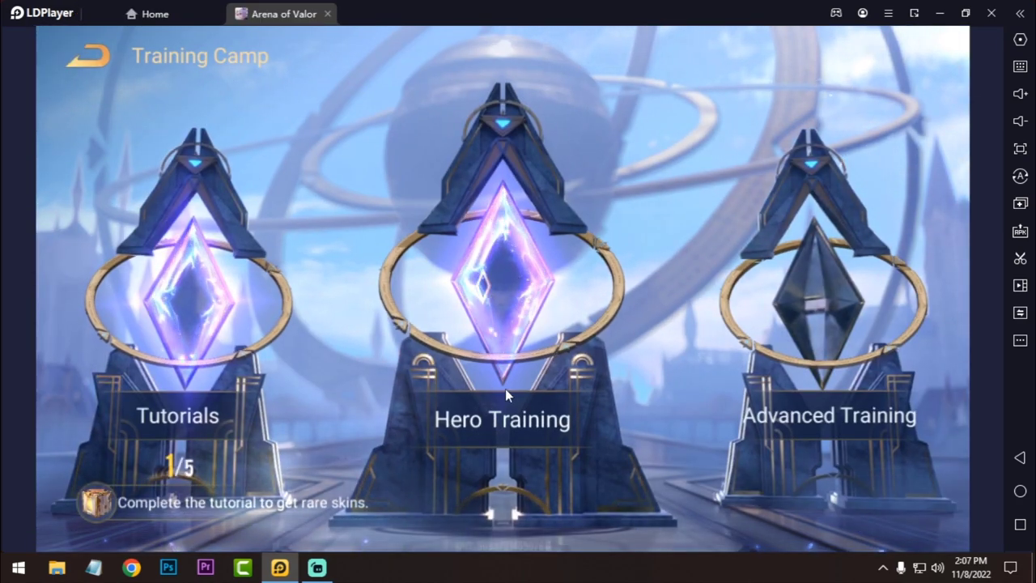
click(387, 374)
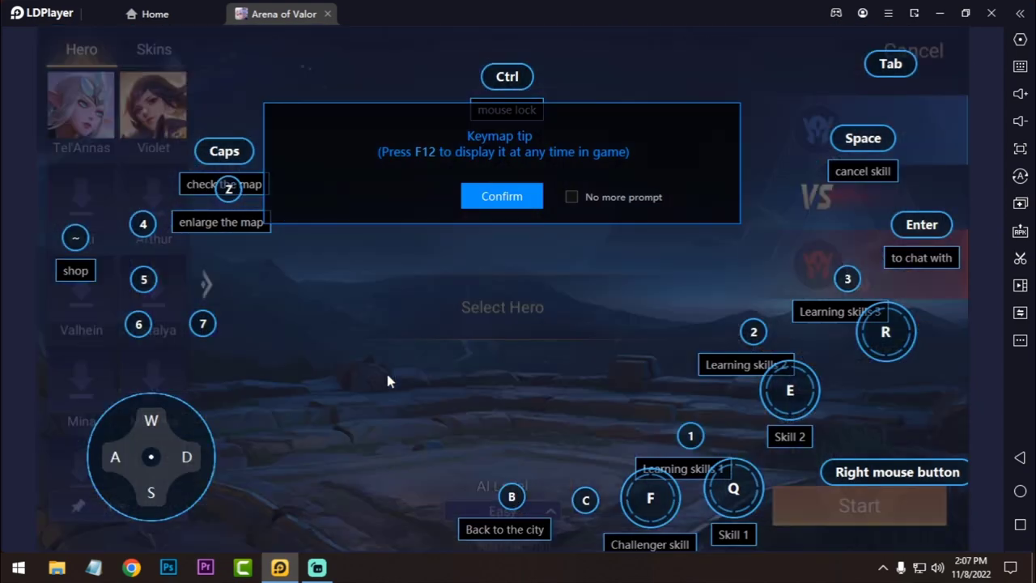
click(492, 202)
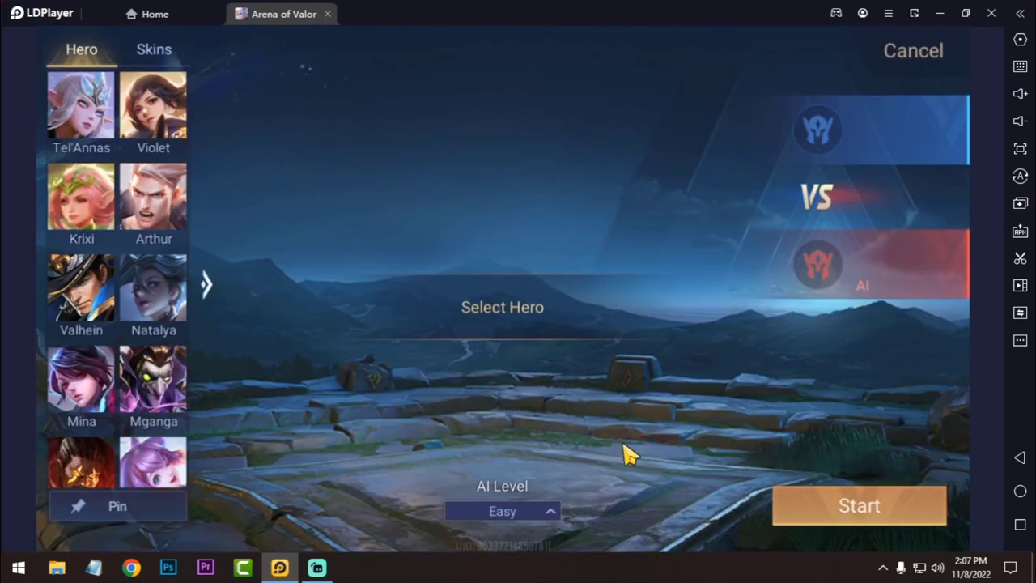
Choose Tel'Annas as the hero and Violet as the Easy AI opponent, and start the training match
click(144, 121)
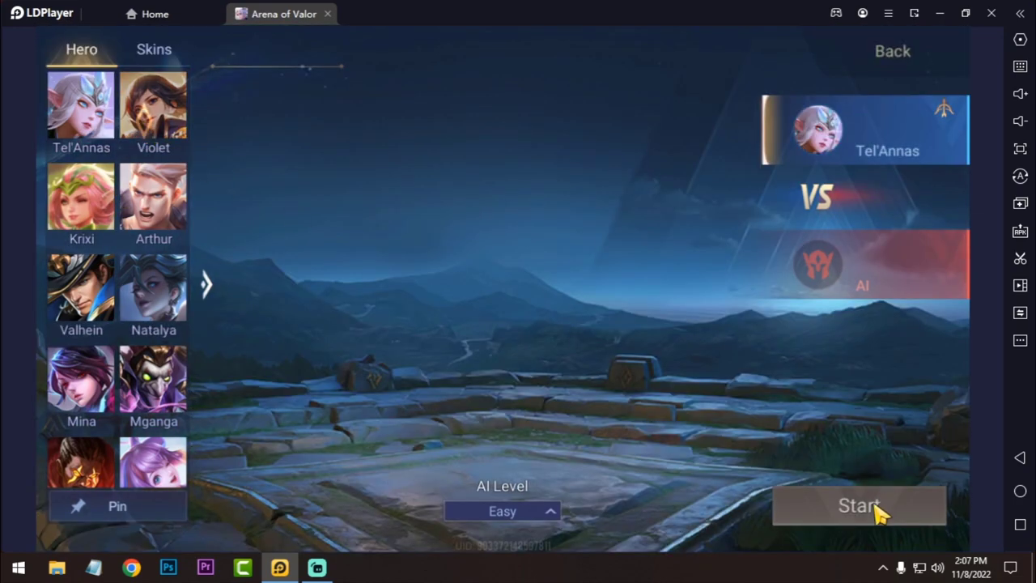
click(144, 112)
click(853, 512)
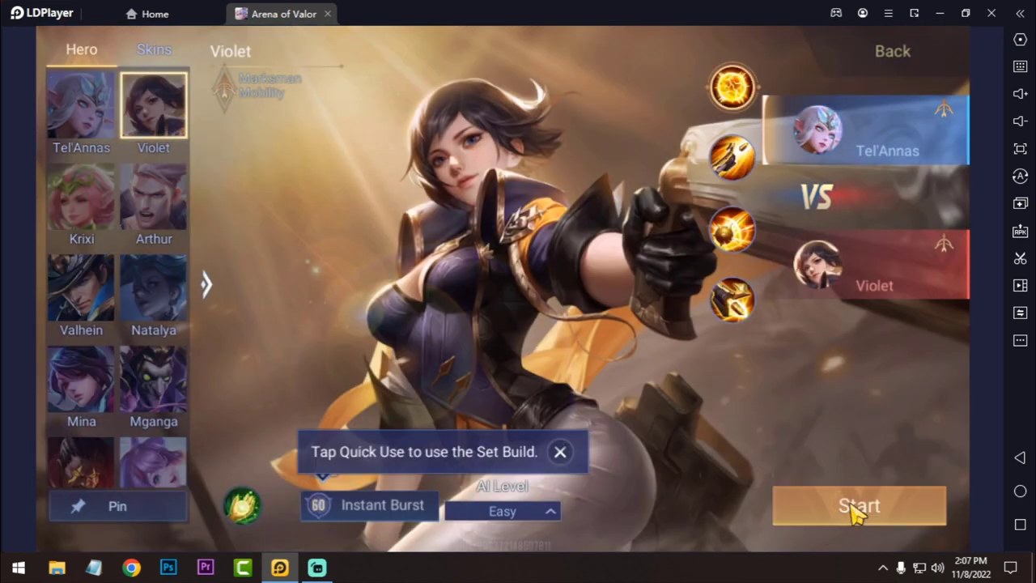
click(861, 497)
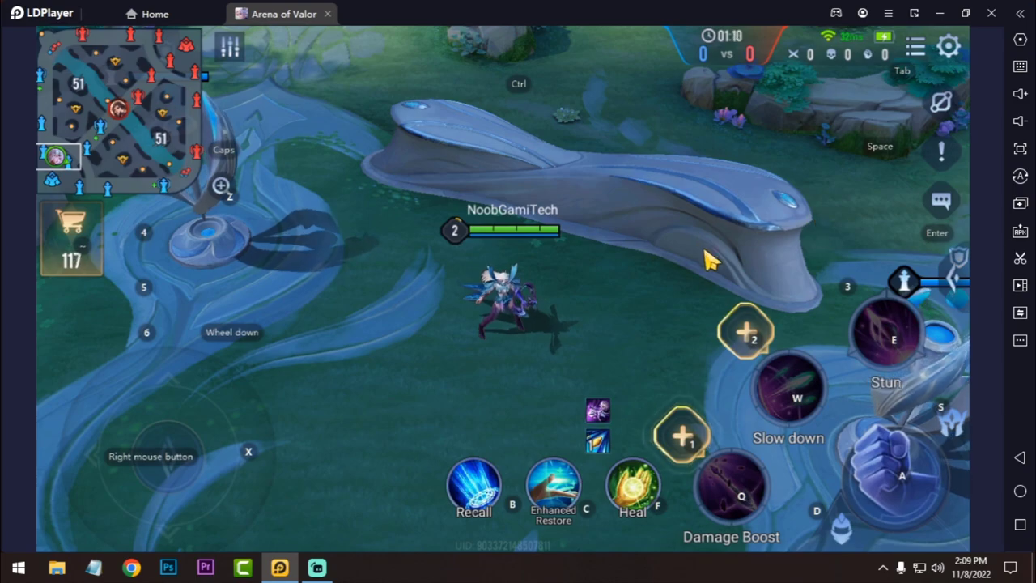
Change the keymap's control mode to the WASD model and save the keymap settings
click(1020, 68)
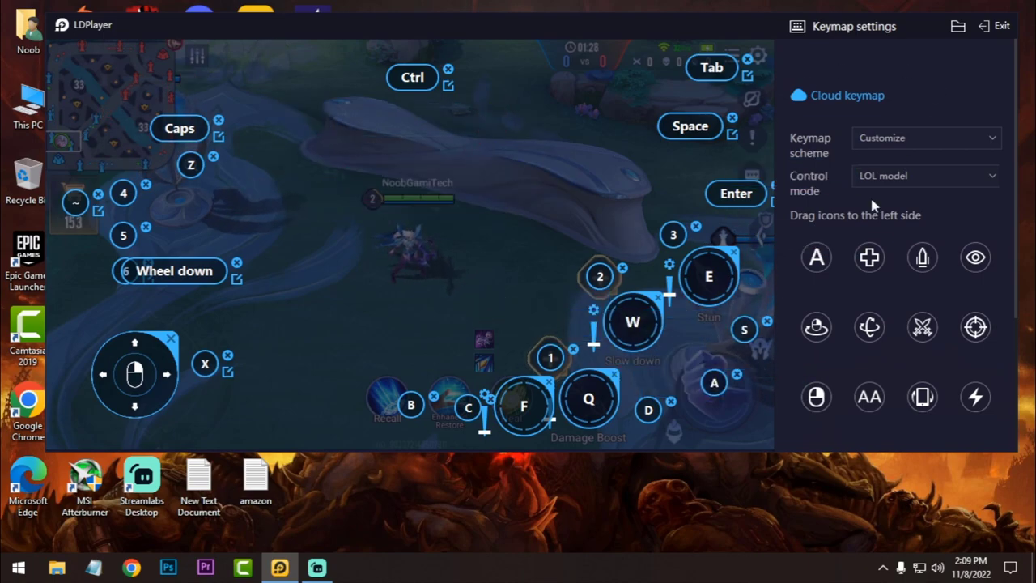
click(909, 186)
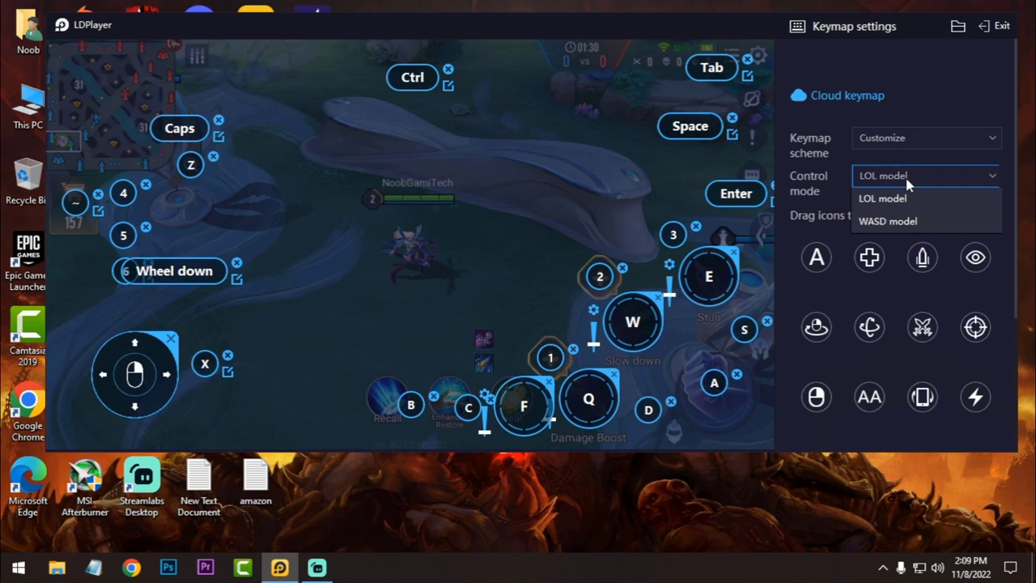
click(888, 222)
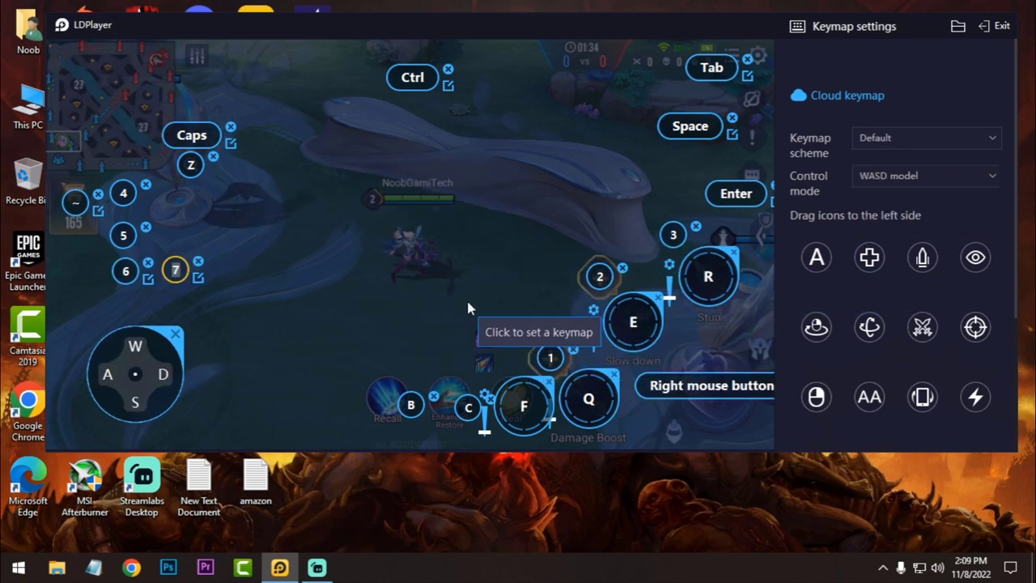
click(151, 361)
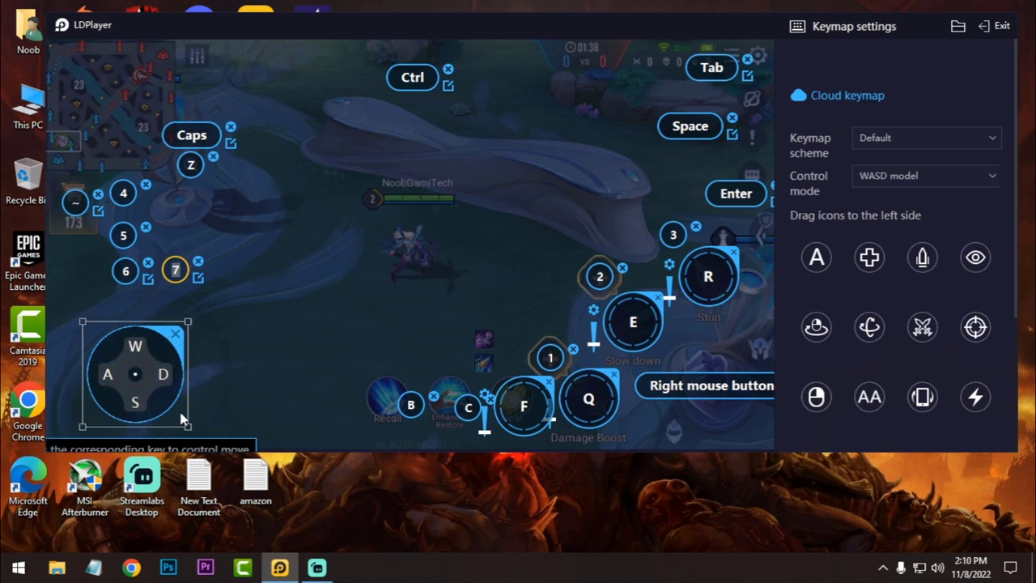
scroll(969, 343, down, 5)
click(992, 435)
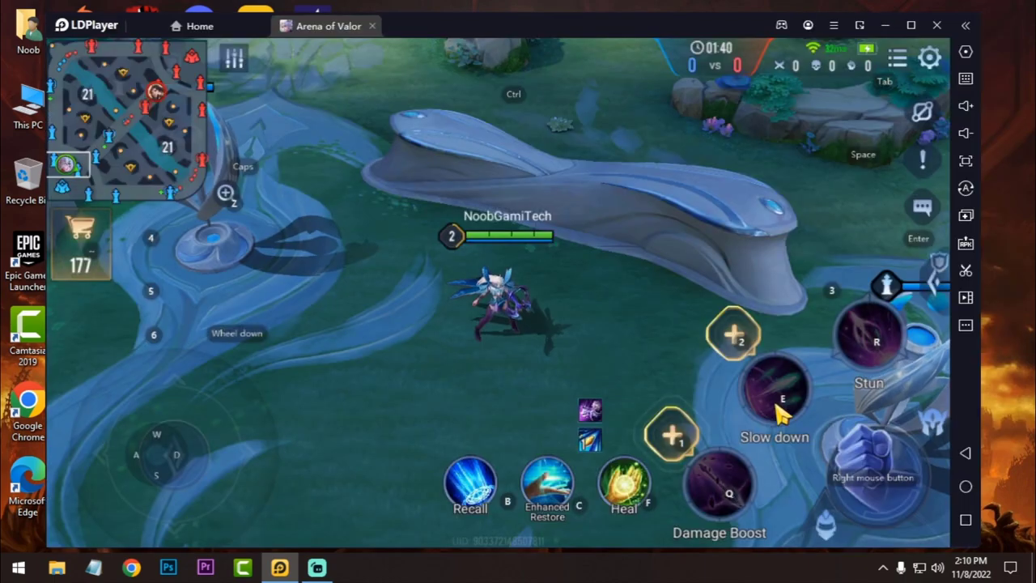
Walk the hero in all four directions near the base to test the WASD movement controls
key(d)
key(s)
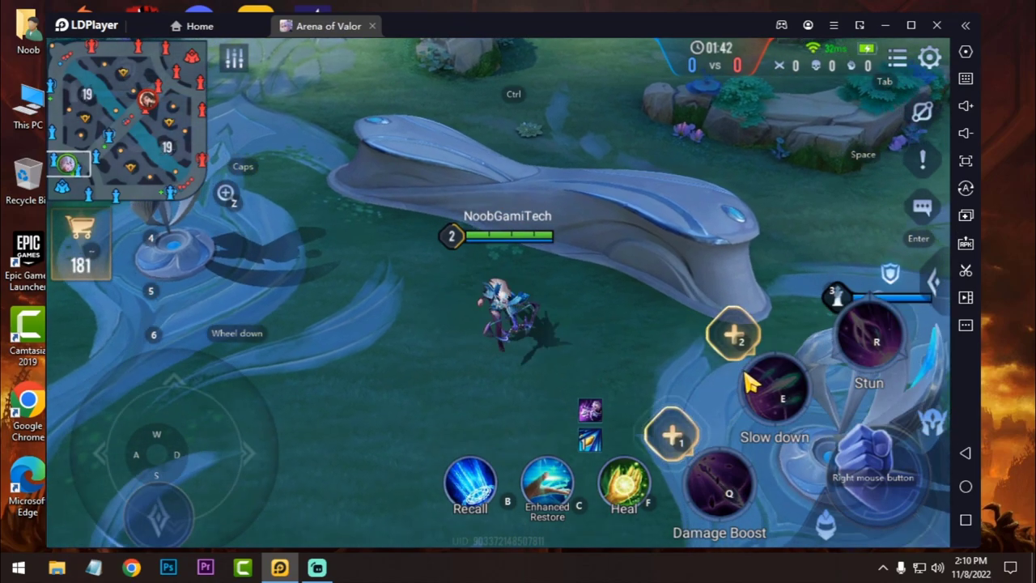
key(a)
key(w)
key(d)
key(s)
key(a)
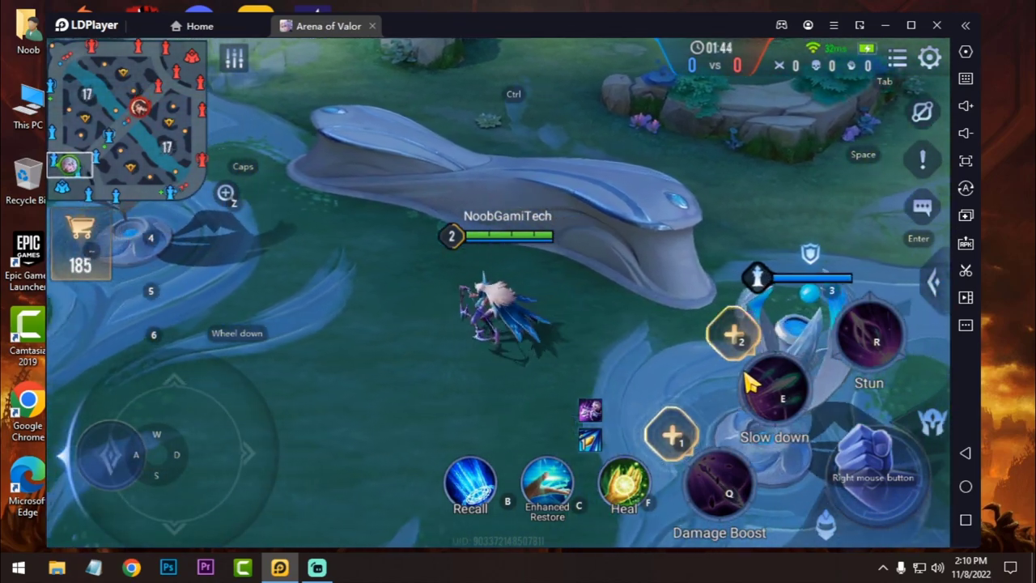
key(d)
key(a)
key(w)
key(d)
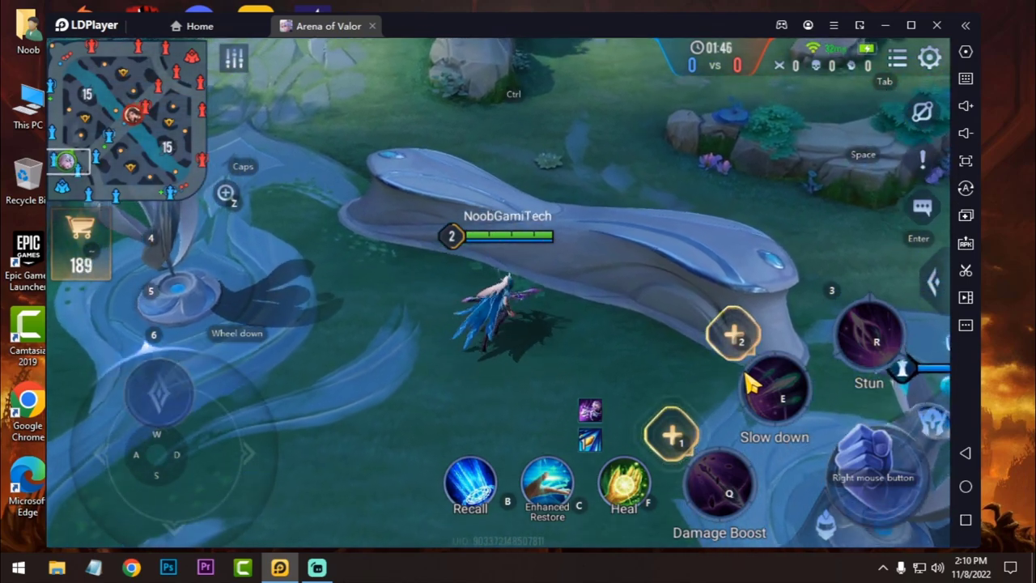
key(a)
key(s)
key(w)
key(d)
key(a)
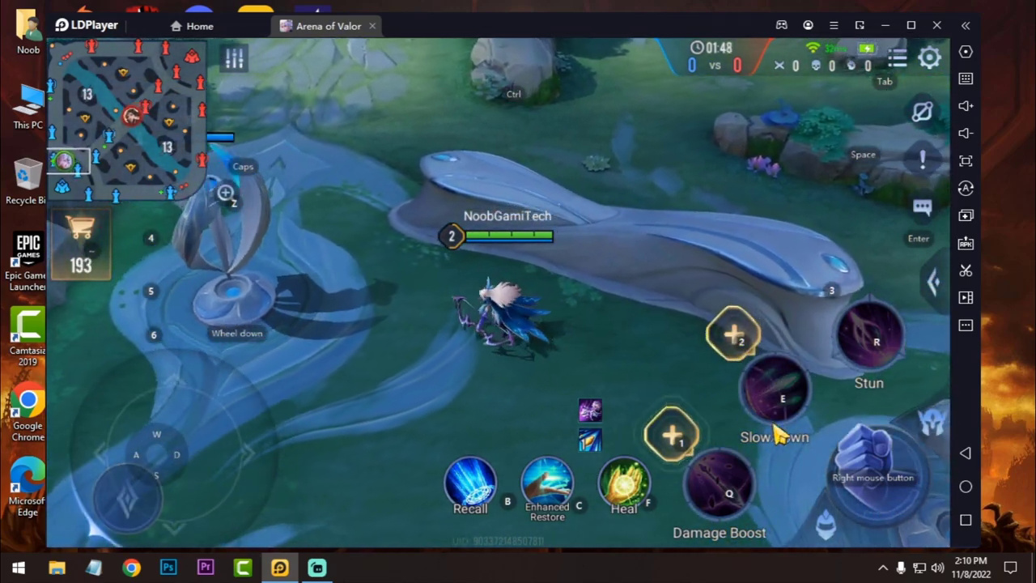
key(w)
key(s)
key(d)
Learn the Damage Boost and Slow down skills, advance up the lane, and cast Slow down at Violet
click(676, 441)
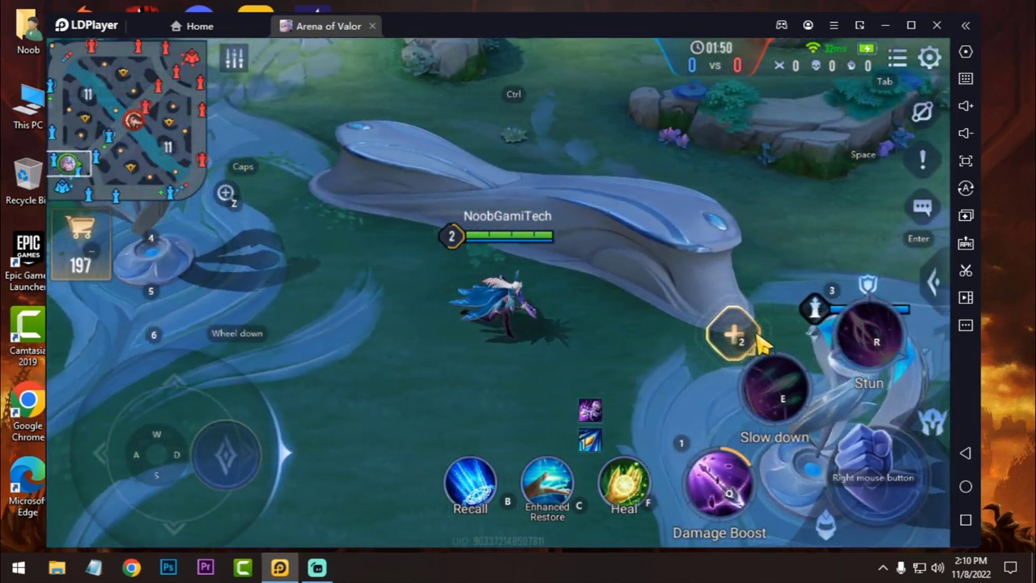
click(733, 333)
key(e)
drag(853, 290, 851, 289)
key(w)
drag(784, 400, 881, 293)
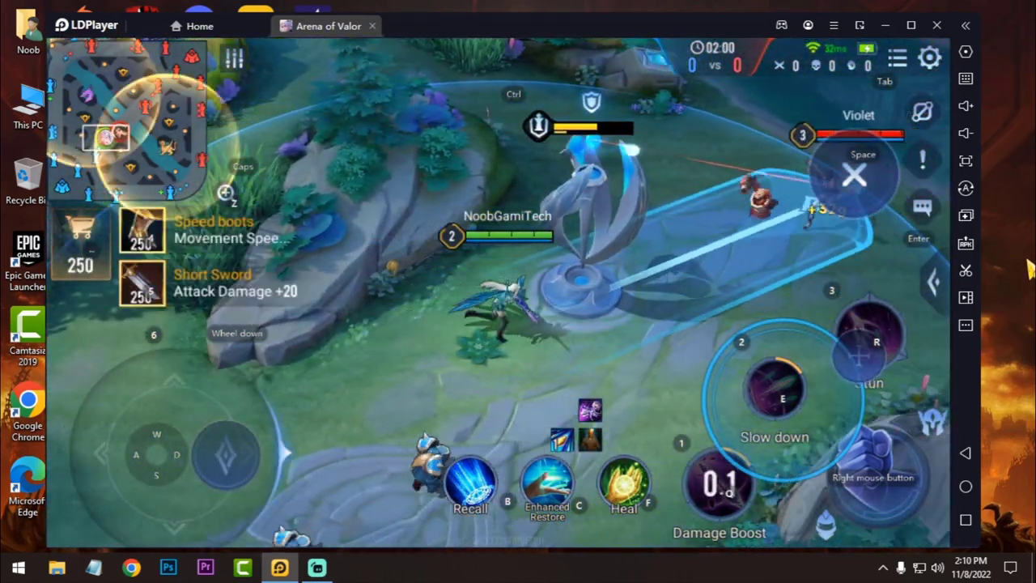
key(e)
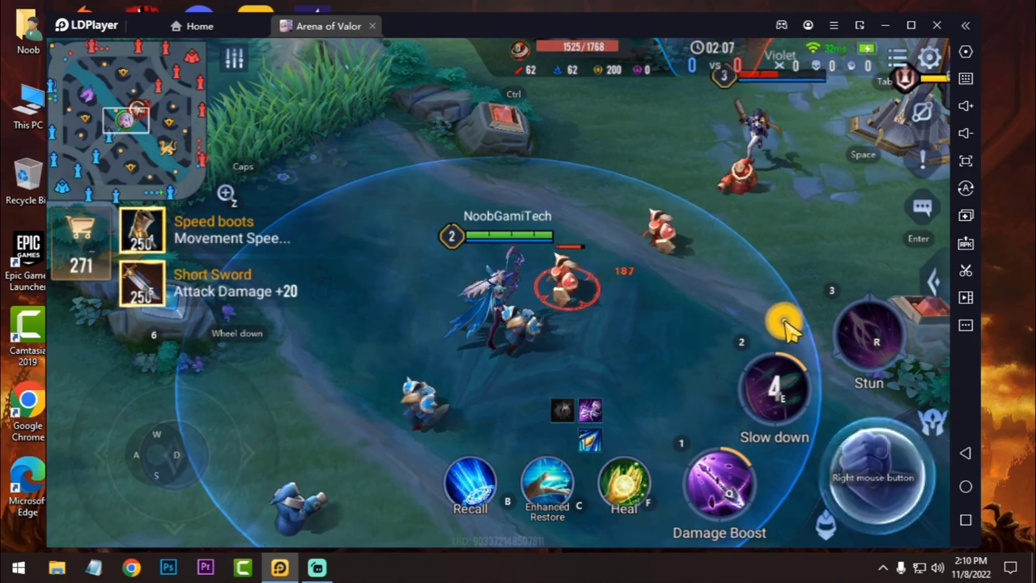
Attack the enemy minions in the lane with basic attacks and activate Damage Boost
right_click(782, 319)
right_click(777, 332)
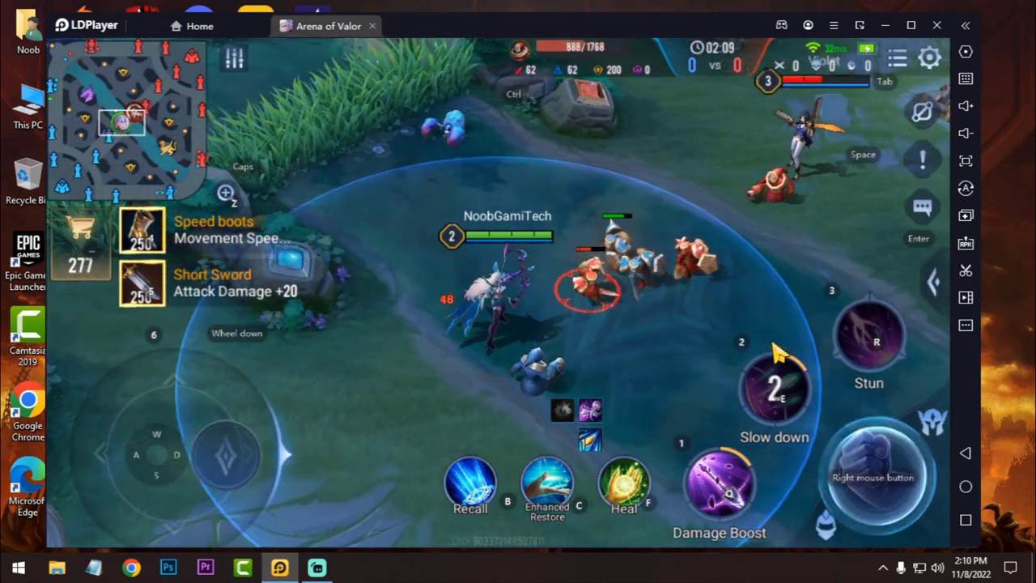
right_click(771, 341)
right_click(772, 346)
key(w)
key(q)
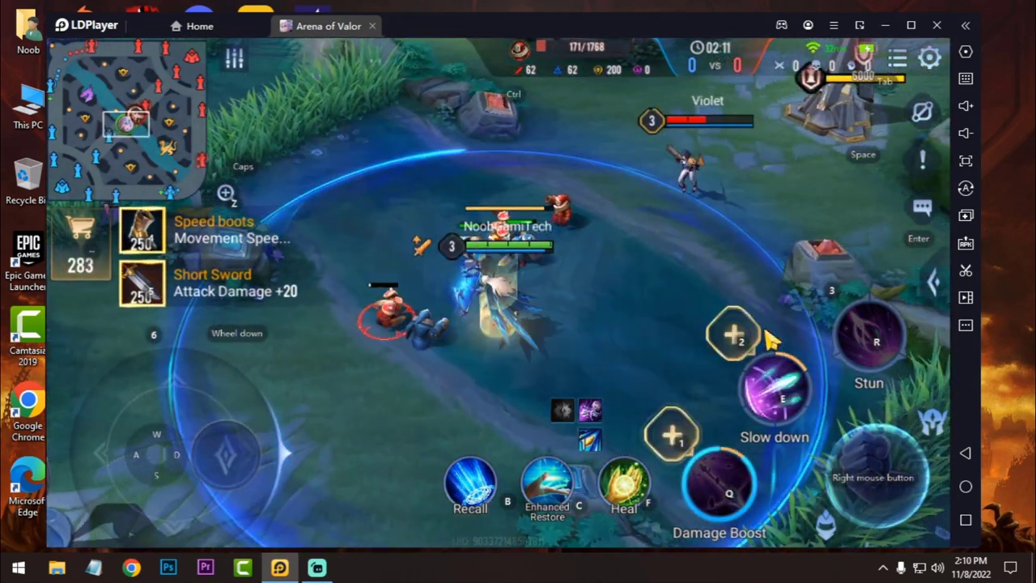
Upgrade Slow down to level 2, use it with basic attacks and Damage Boost against Violet, and move back from the fight
key(d)
right_click(758, 331)
key(2)
key(e)
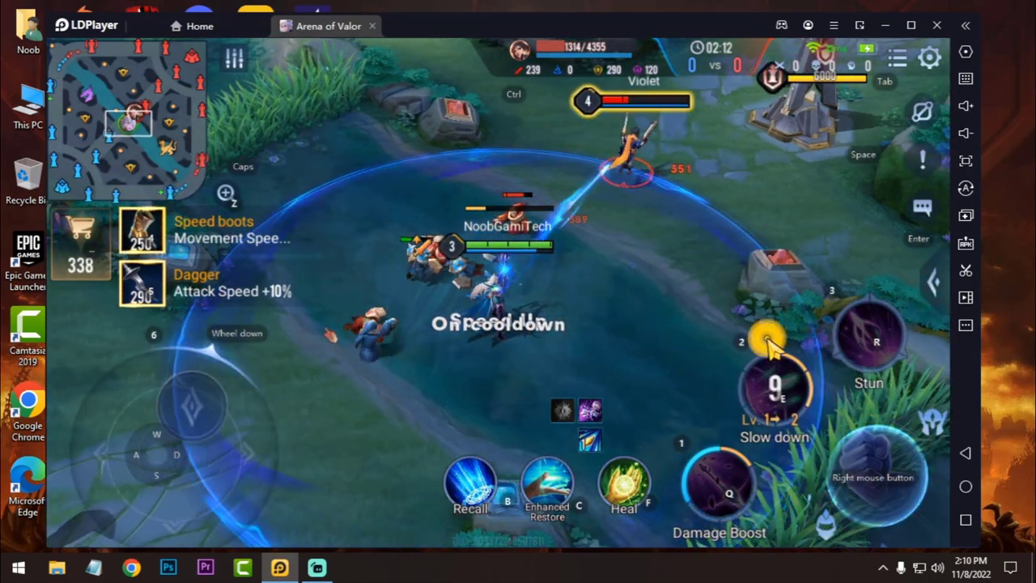
key(w)
right_click(763, 340)
key(q)
right_click(763, 342)
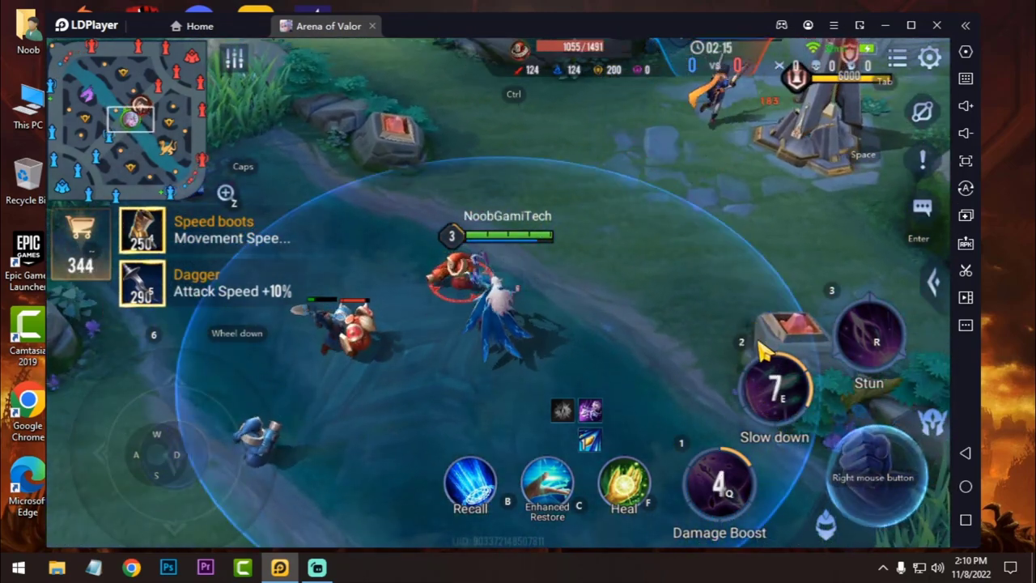
key(s)
key(a)
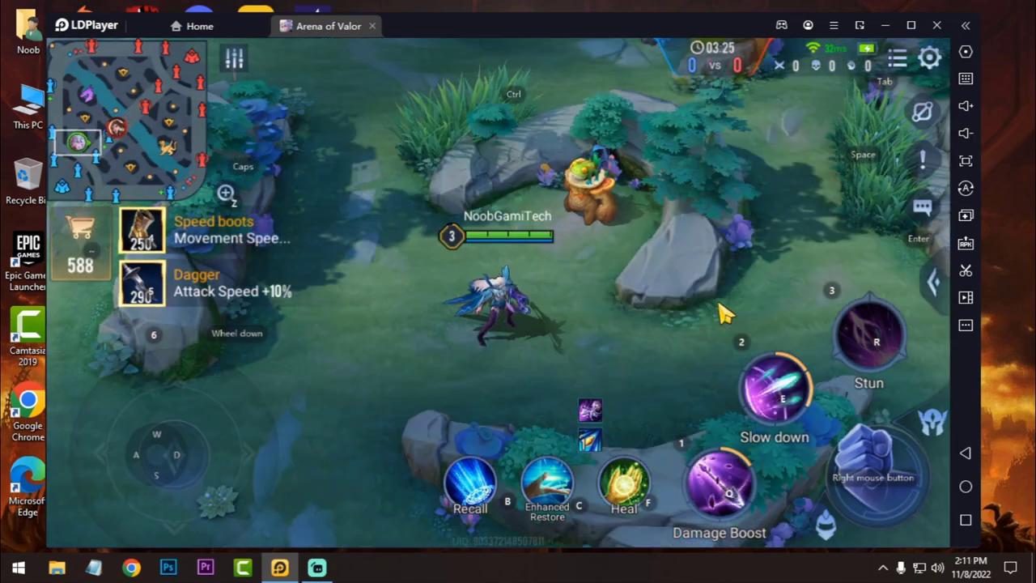
Open the keymap settings and rebind the in-game shop to Shift
click(966, 79)
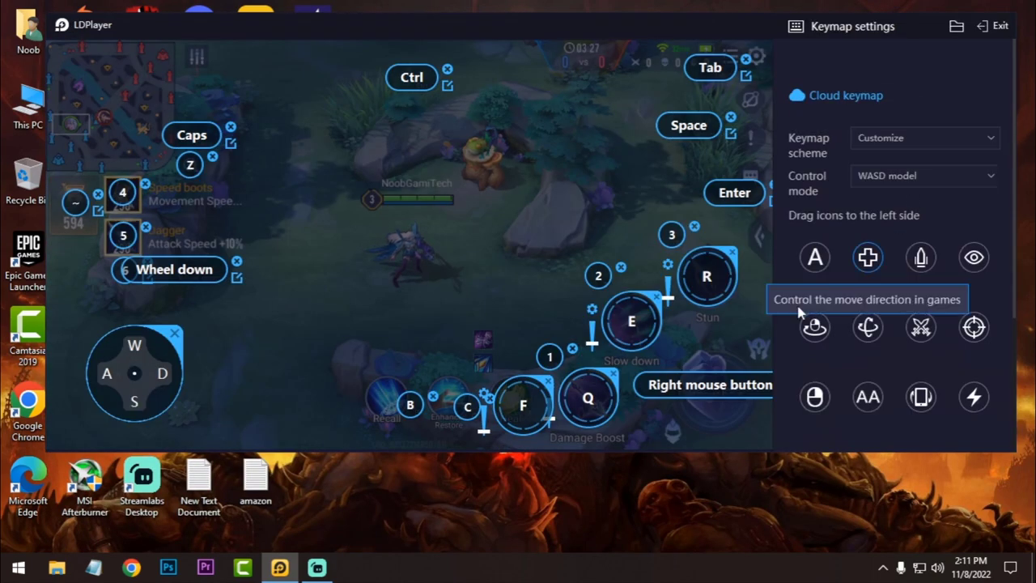
click(76, 202)
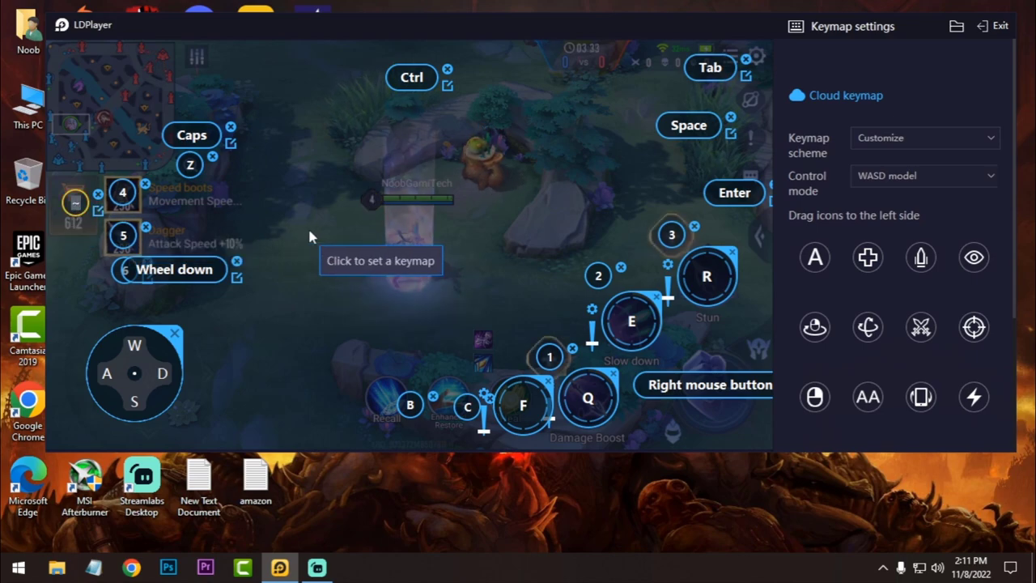
key(shift)
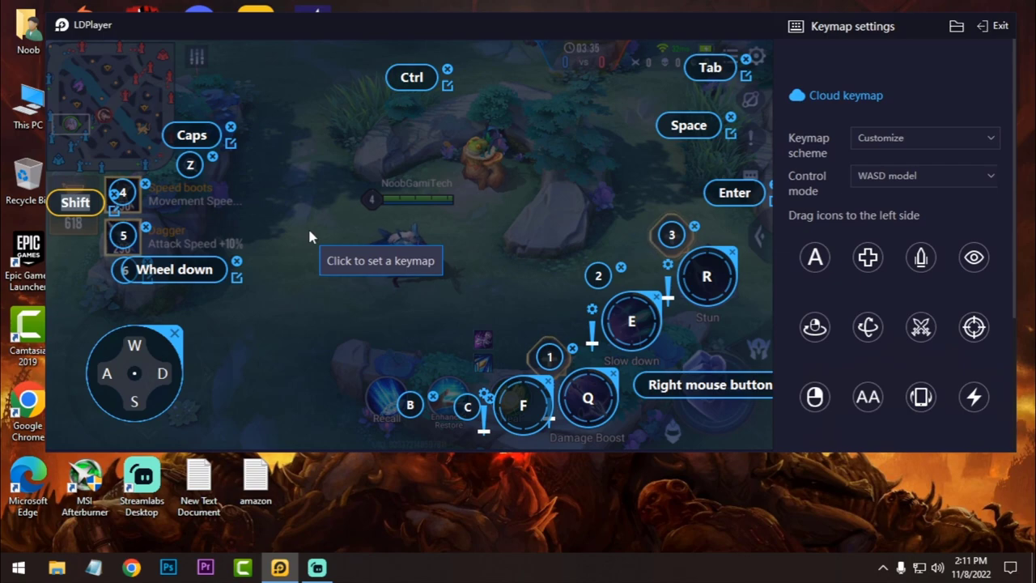
Bind the two recommended shop items to Side mouse button2 and Side mouse button1, and try key 1 for the upper item
click(124, 196)
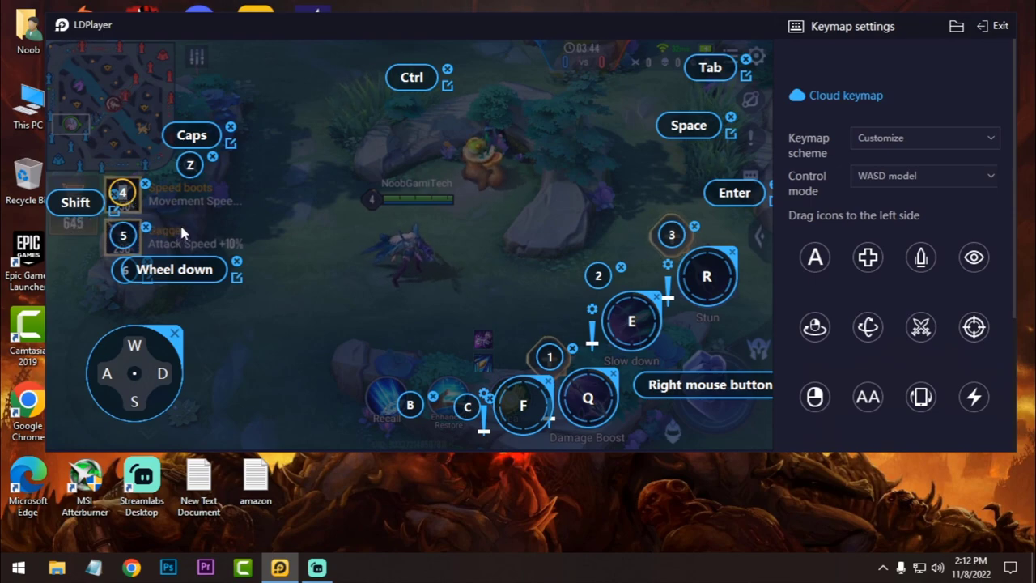
click(132, 240)
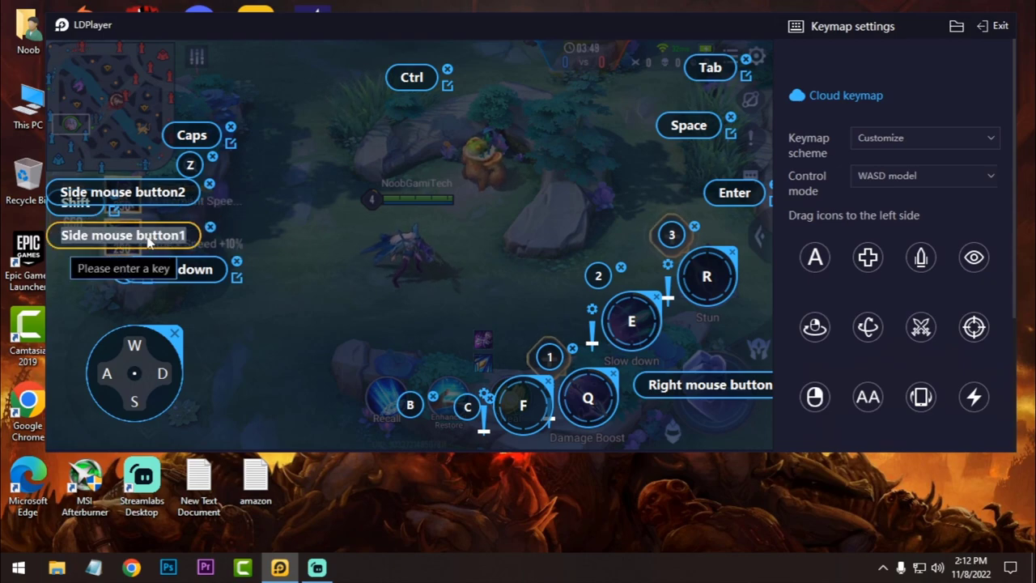
click(136, 200)
key(1)
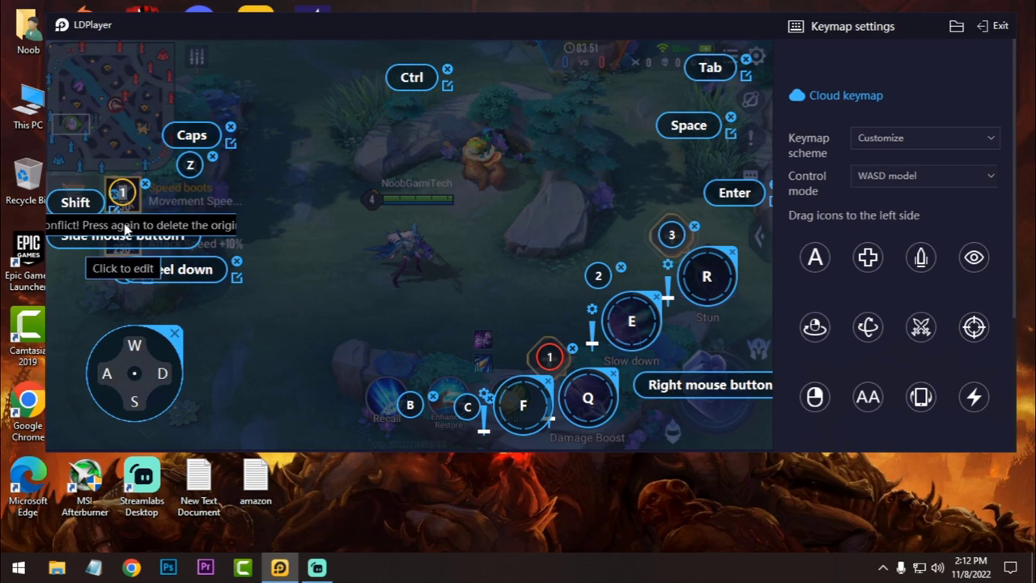
Leave both recommended-item keys blank, remove the 2 and 3 keymaps beside the skills, and save the keymap
click(125, 235)
click(123, 235)
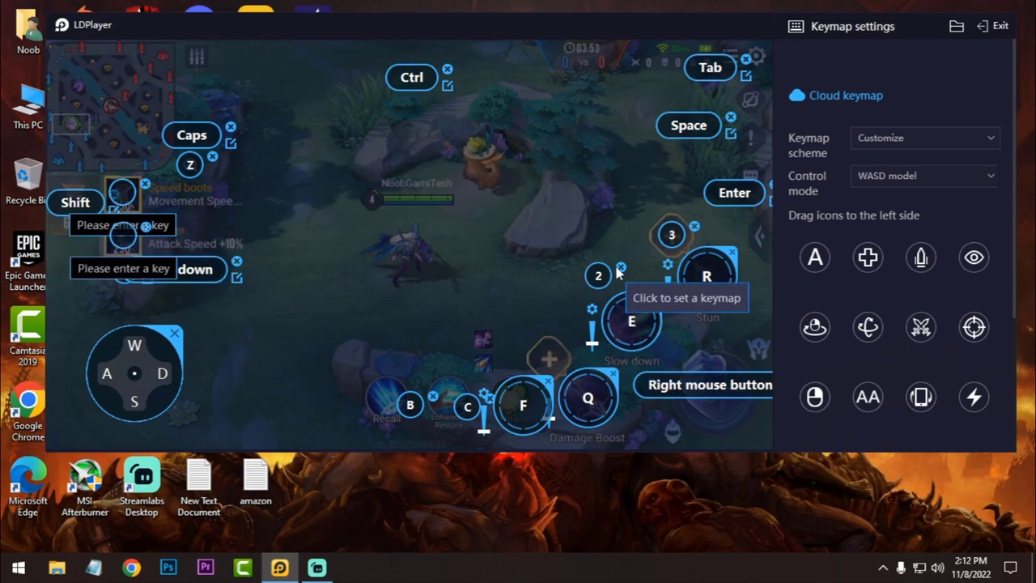
click(693, 228)
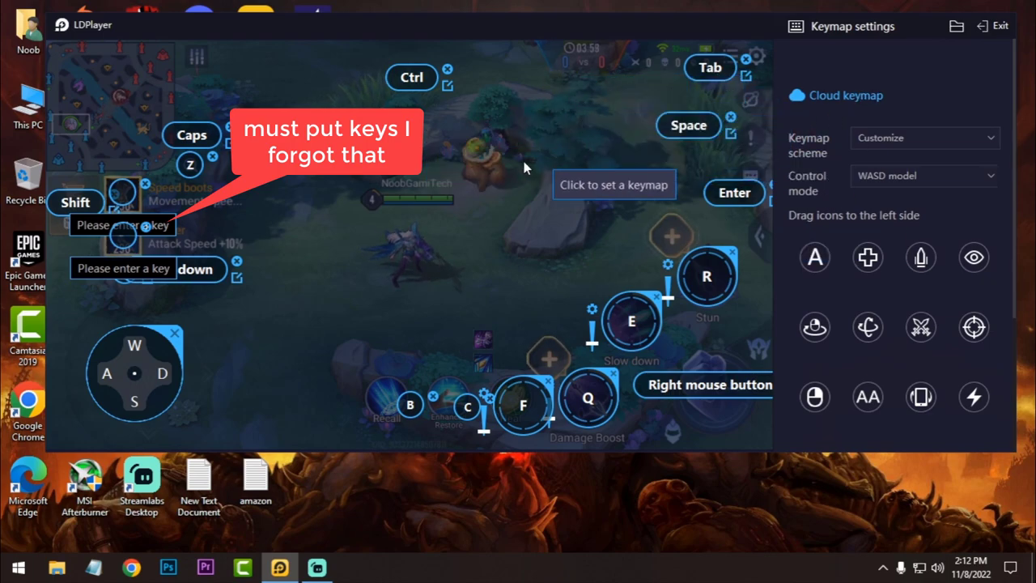
scroll(974, 386, down, 1)
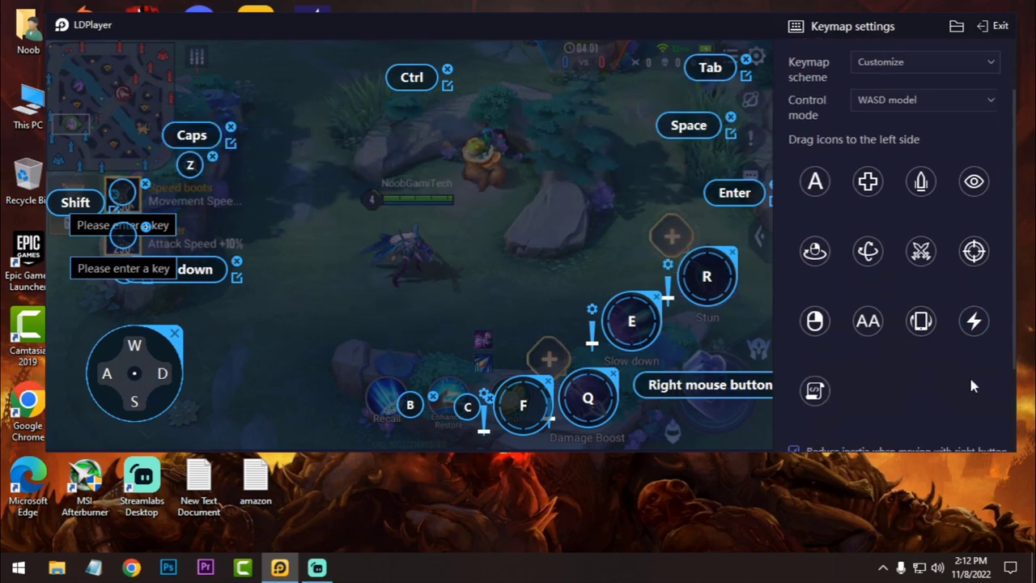
scroll(974, 386, down, 5)
click(947, 440)
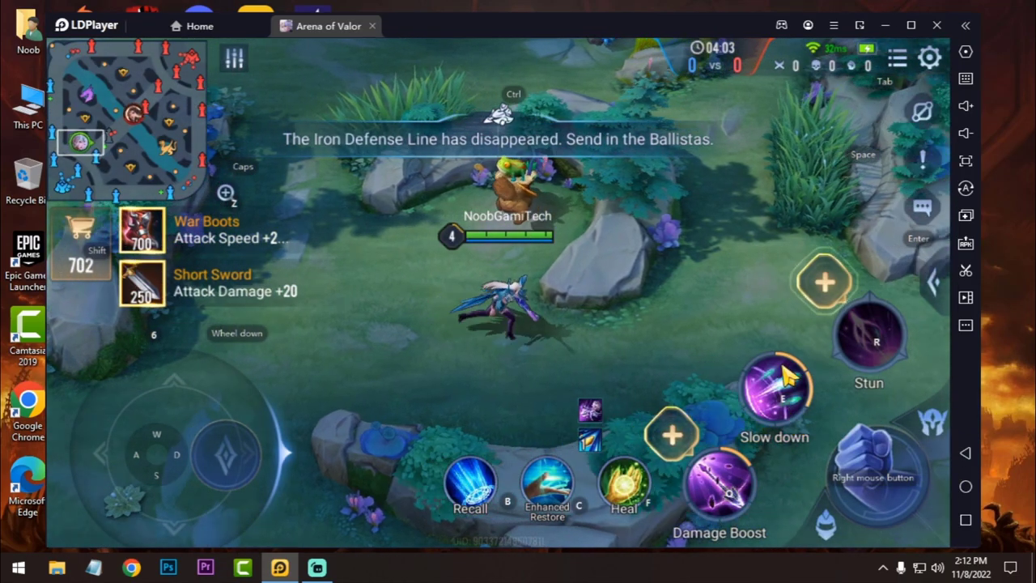
Upgrade Damage Boost to level 2, advance up the lane, and cast Slow down at Violet
key(w)
click(671, 434)
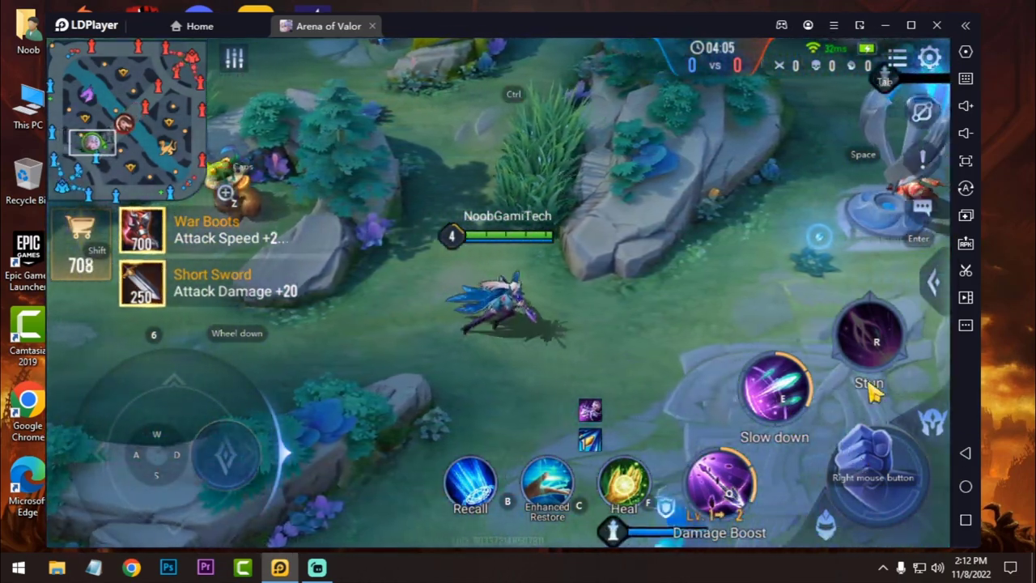
key(w)
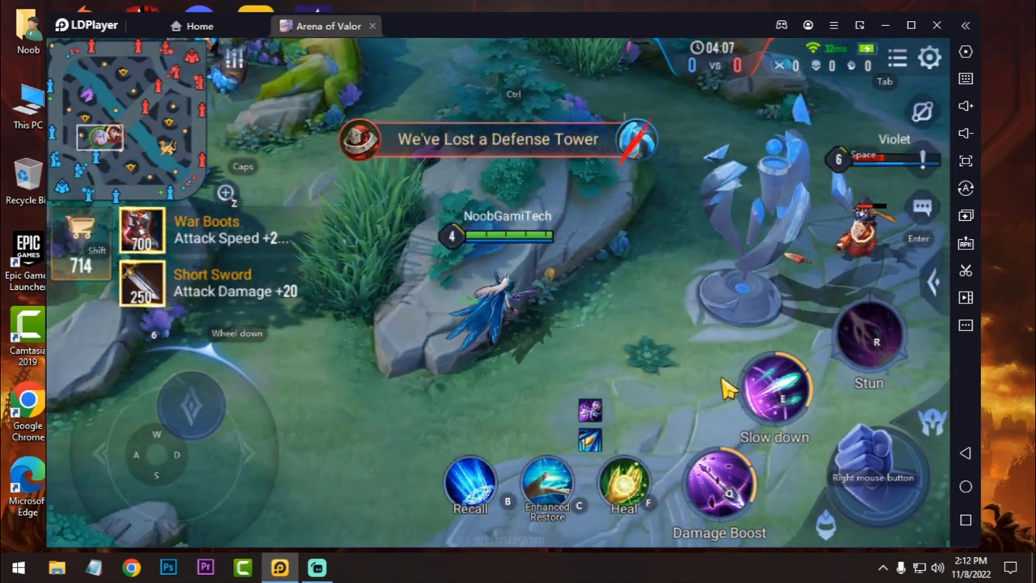
right_click(760, 382)
drag(765, 384, 890, 346)
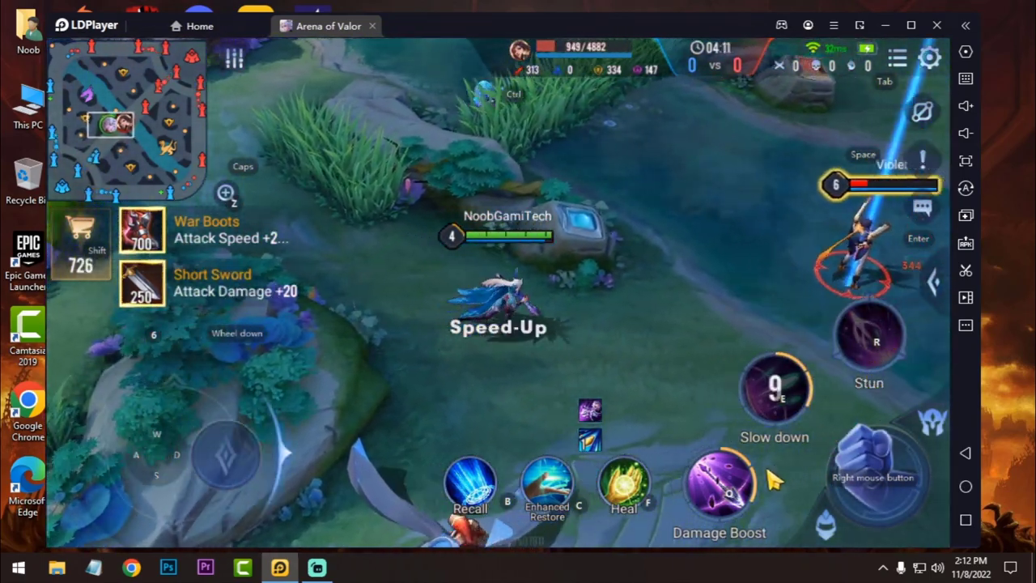
Activate Damage Boost and finish off Violet with basic attacks in the river
click(743, 479)
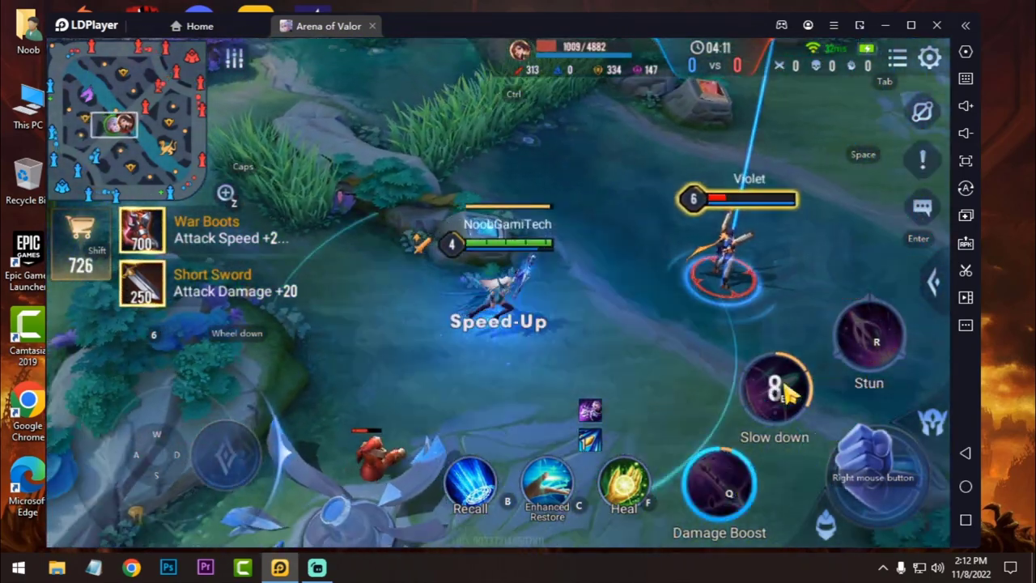
right_click(787, 385)
right_click(790, 376)
right_click(792, 378)
key(w)
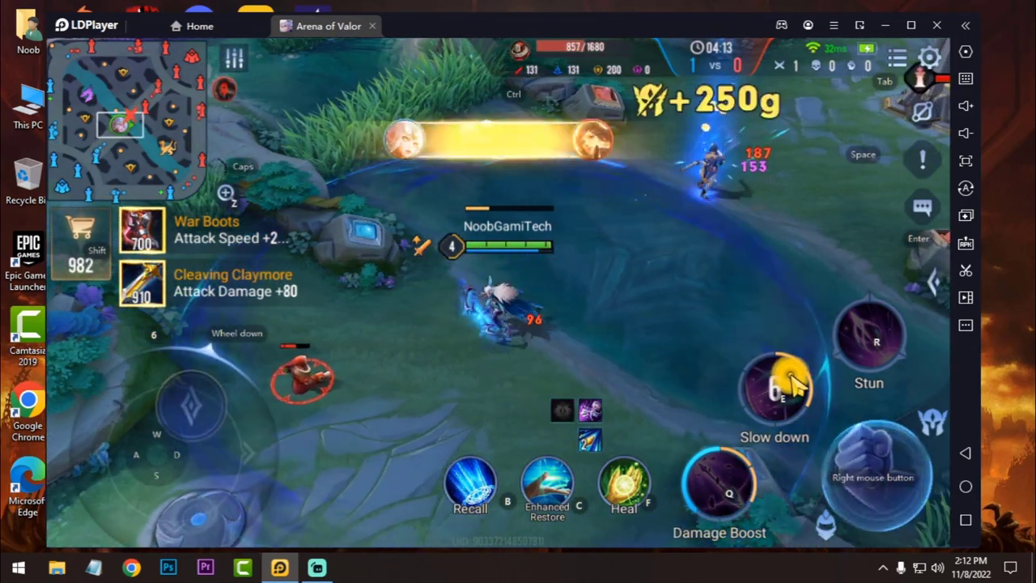
Kill the nearby enemy minion with basic attacks and keep moving up the lane
right_click(775, 399)
right_click(775, 404)
right_click(776, 404)
key(w)
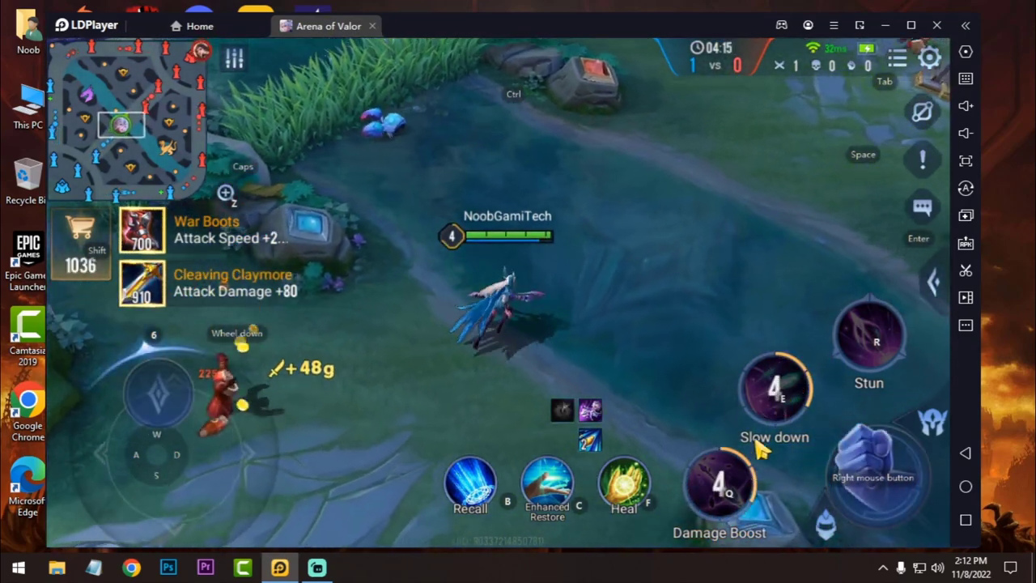
Push forward through the enemy minions and fight Violet near the enemy tower with skills and basic attacks
key(d)
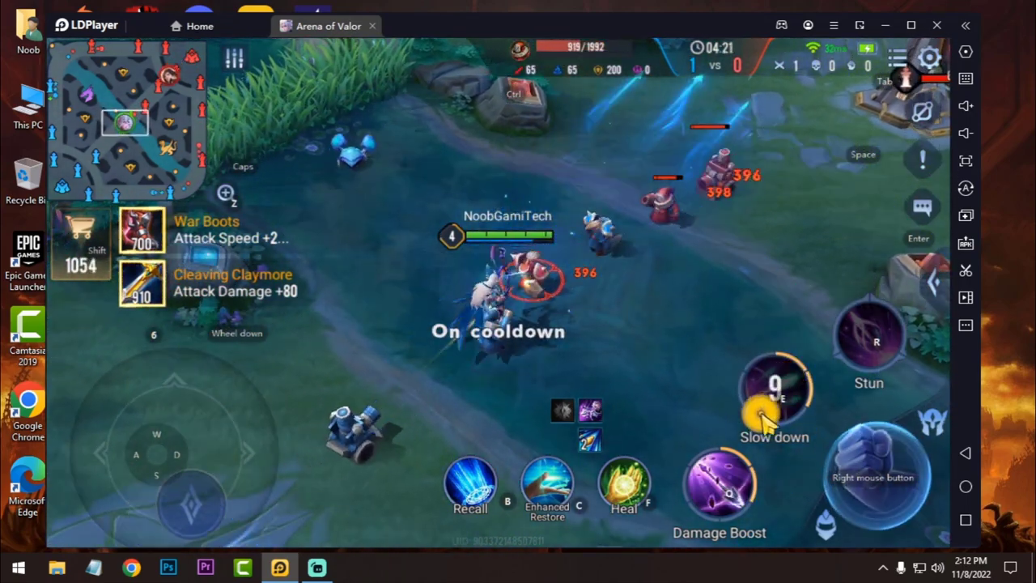
key(d)
click(736, 463)
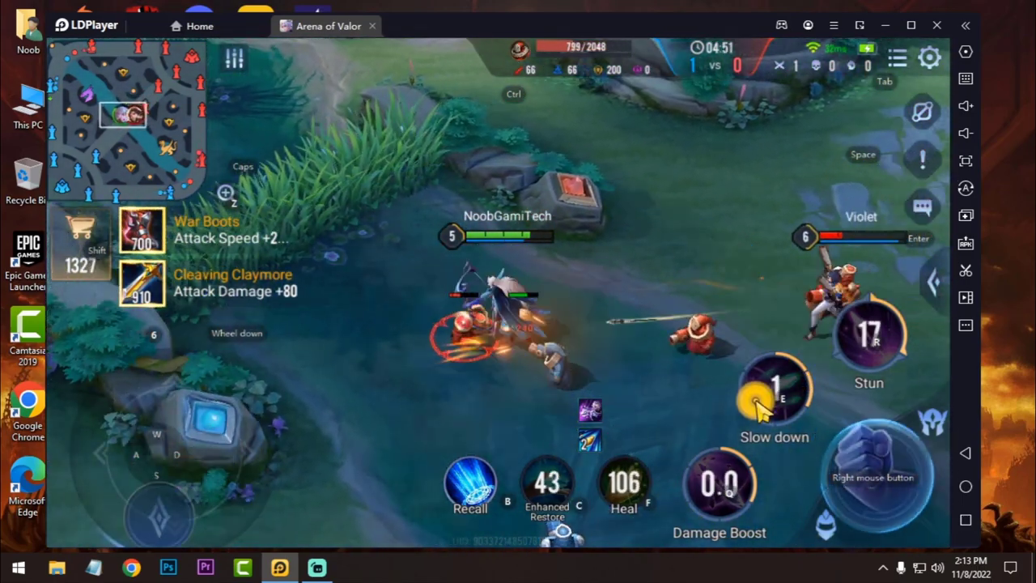
key(d)
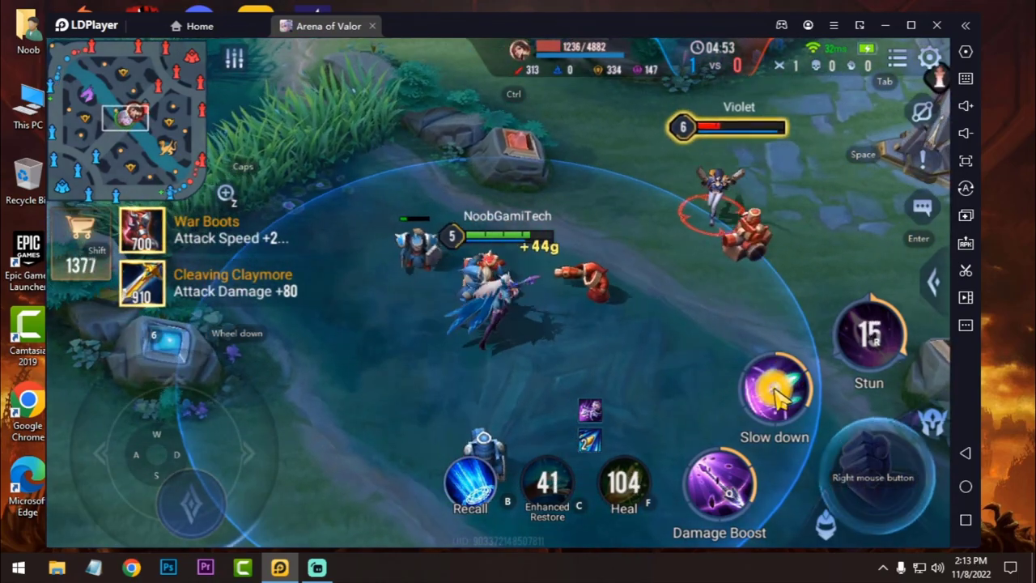
click(775, 394)
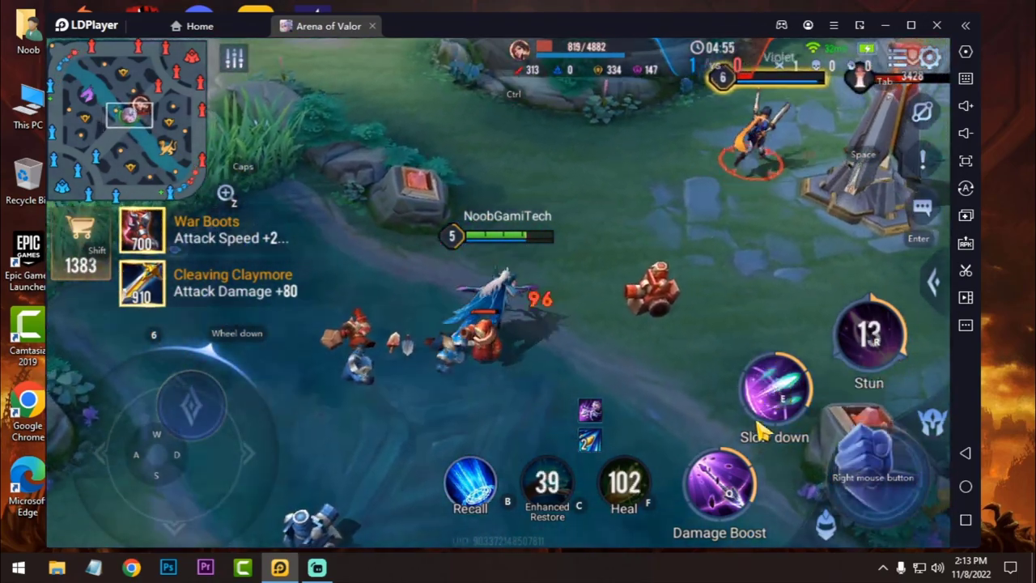